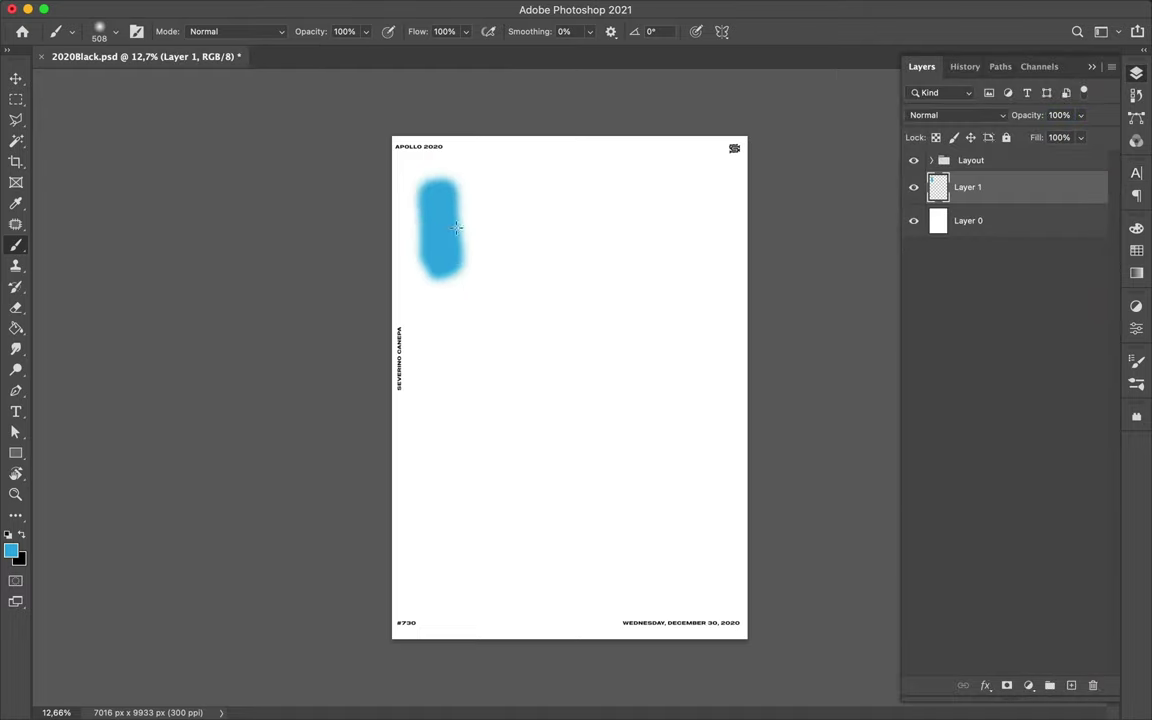
# Paint soft blue strokes at the lower right, middle and top right of Layer 1.
pyautogui.moveTo(582, 558); pyautogui.dragTo(601, 582)
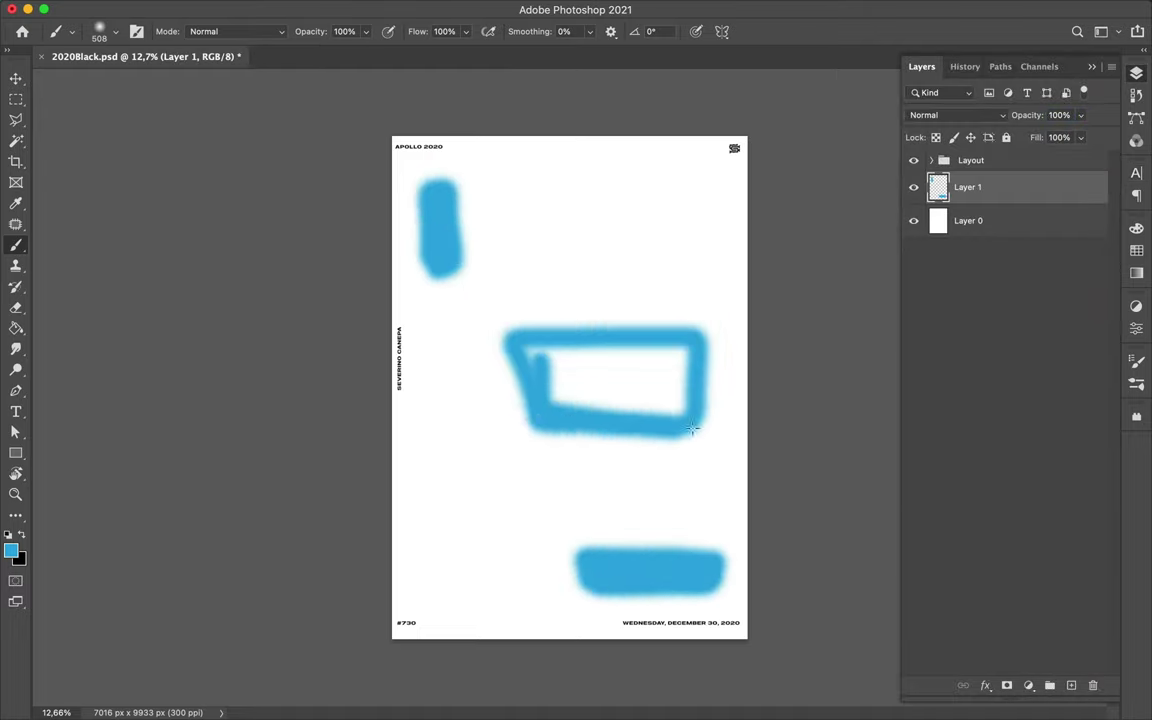
pyautogui.moveTo(540, 401); pyautogui.dragTo(668, 385)
pyautogui.rightClick(669, 388)
pyautogui.moveTo(576, 375); pyautogui.dragTo(655, 385)
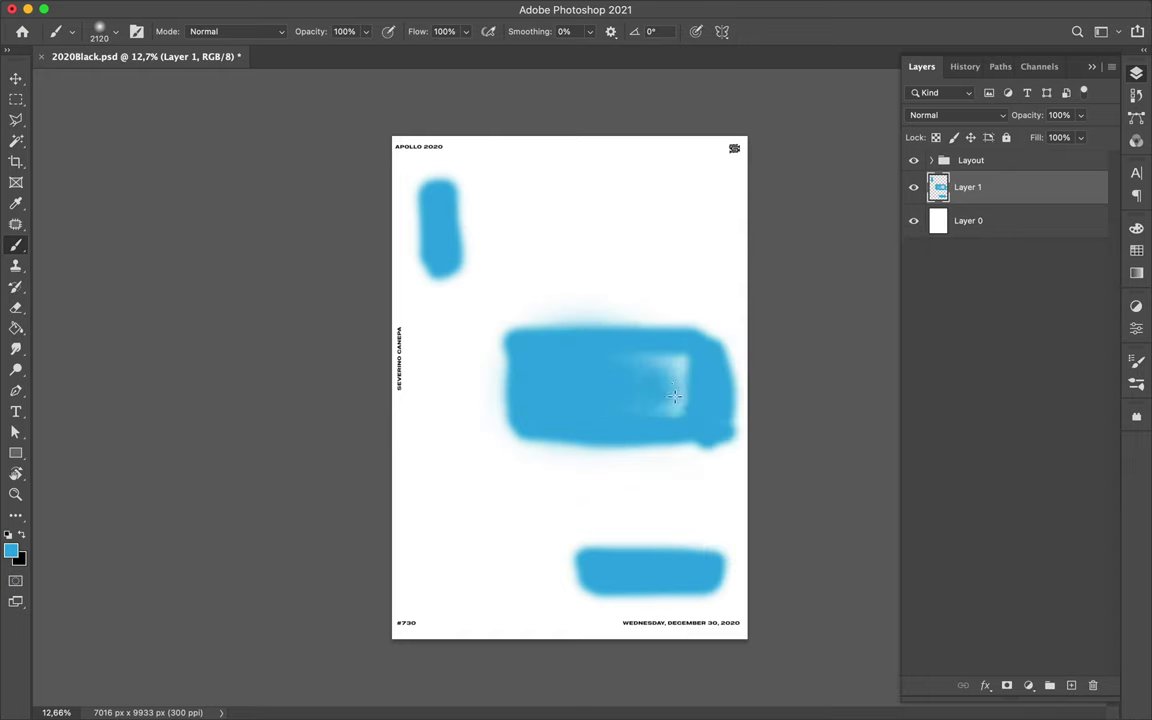
pyautogui.moveTo(590, 190); pyautogui.dragTo(690, 205)
# Switch to dark purple and paint a large stroke down the left side.
pyautogui.click(1136, 249)
pyautogui.click(1059, 343)
pyautogui.moveTo(470, 195)
pyautogui.mouseDown()
pyautogui.moveTo(476, 391)
pyautogui.moveTo(697, 465)
pyautogui.mouseUp()
pyautogui.rightClick(666, 408)
pyautogui.click(1045, 221)
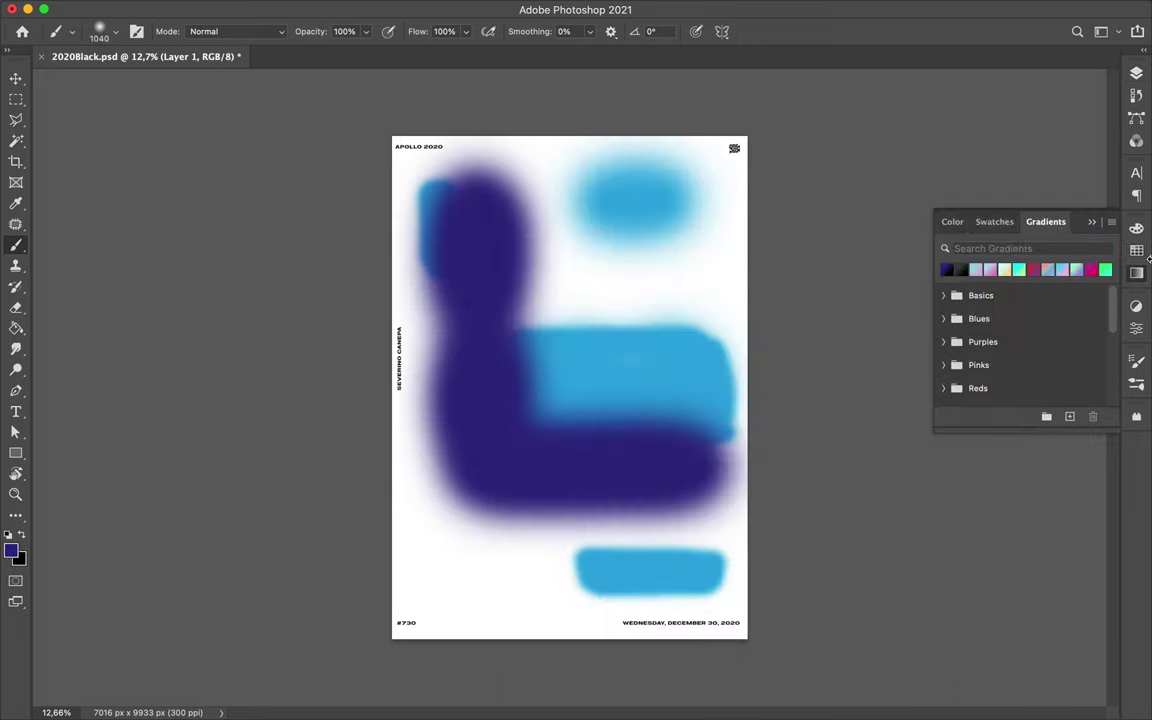
pyautogui.click(952, 221)
# Paint blue strokes across the middle and down toward the left edge.
pyautogui.click(1098, 311)
pyautogui.click(1051, 272)
pyautogui.moveTo(500, 318)
pyautogui.mouseDown()
pyautogui.moveTo(638, 323)
pyautogui.moveTo(430, 320)
pyautogui.mouseUp()
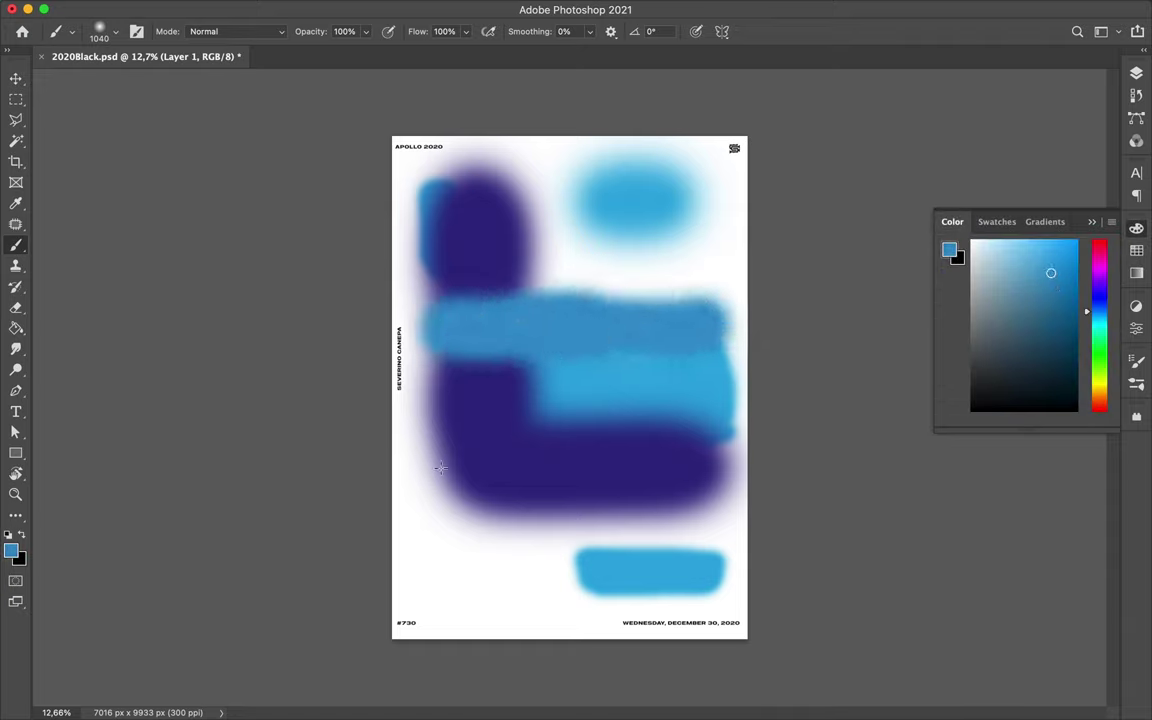
pyautogui.moveTo(445, 470); pyautogui.dragTo(445, 590)
# Add darker blue bands along the bottom plus vertical and top strokes.
pyautogui.click(1098, 304)
pyautogui.moveTo(470, 515); pyautogui.dragTo(724, 495)
pyautogui.moveTo(715, 596); pyautogui.dragTo(560, 598)
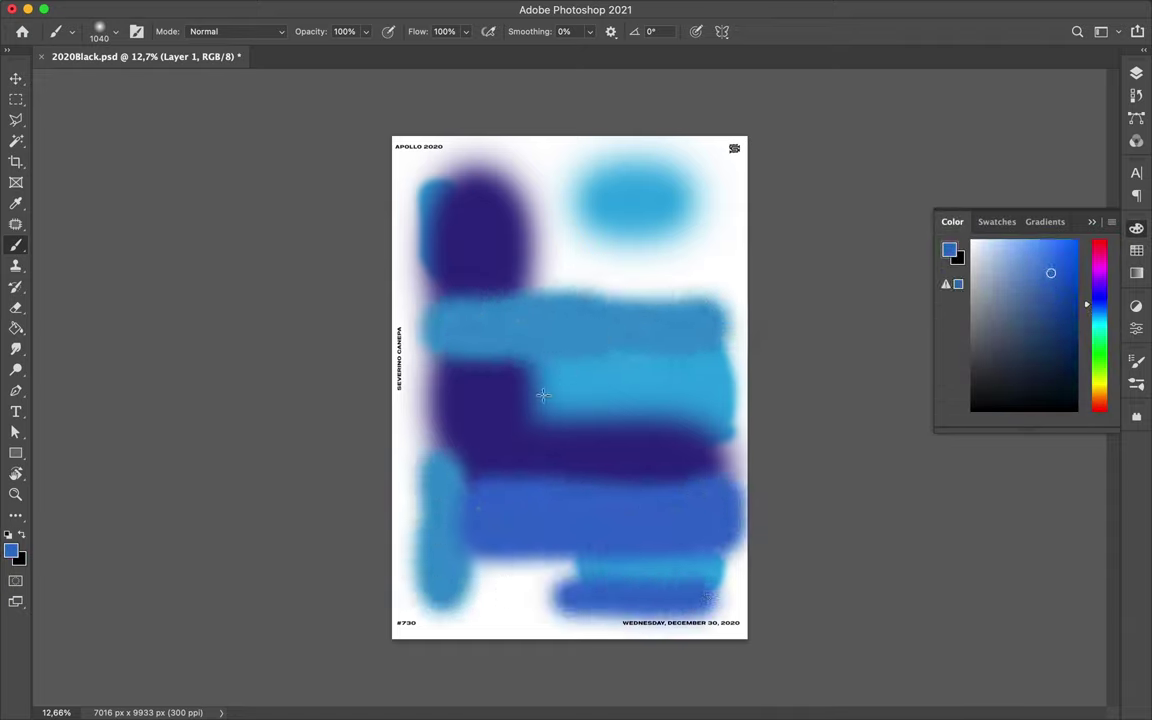
pyautogui.moveTo(545, 345); pyautogui.dragTo(545, 415)
pyautogui.moveTo(720, 300); pyautogui.dragTo(720, 430)
pyautogui.moveTo(685, 240); pyautogui.dragTo(548, 242)
pyautogui.moveTo(422, 182); pyautogui.dragTo(506, 182)
# Paint violet-blue strokes in the upper middle, lower left and upper right.
pyautogui.click(1098, 298)
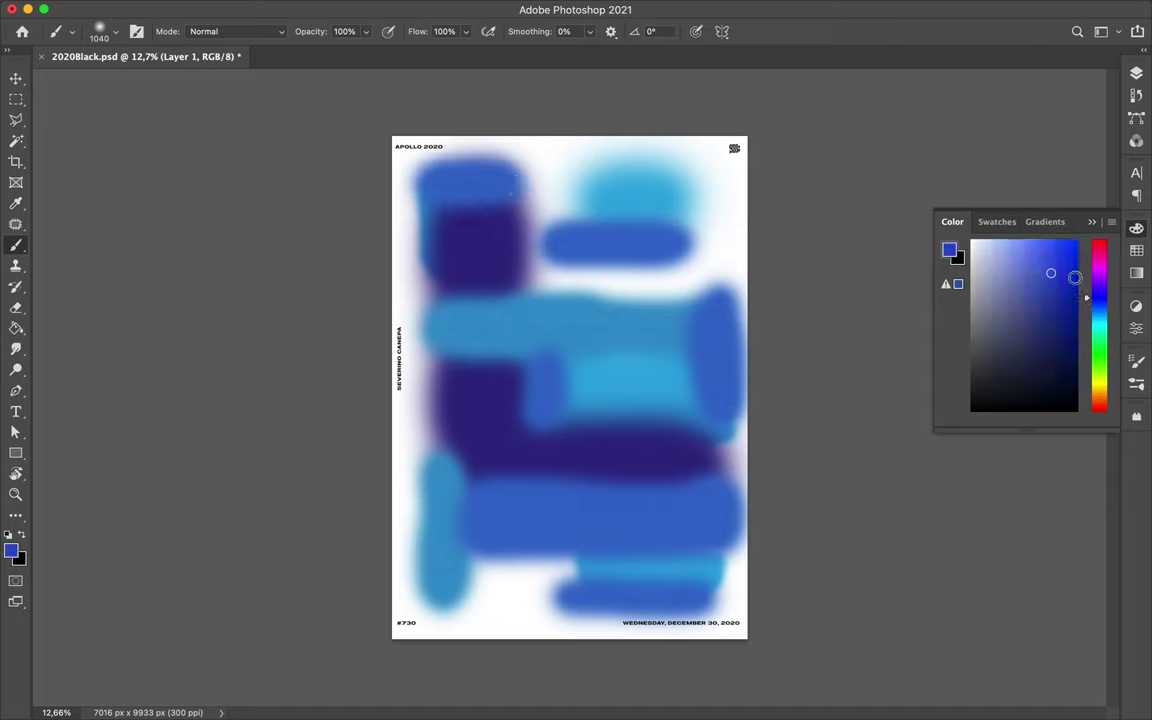
pyautogui.click(1052, 262)
pyautogui.moveTo(665, 282); pyautogui.dragTo(518, 283)
pyautogui.moveTo(476, 491); pyautogui.dragTo(500, 565)
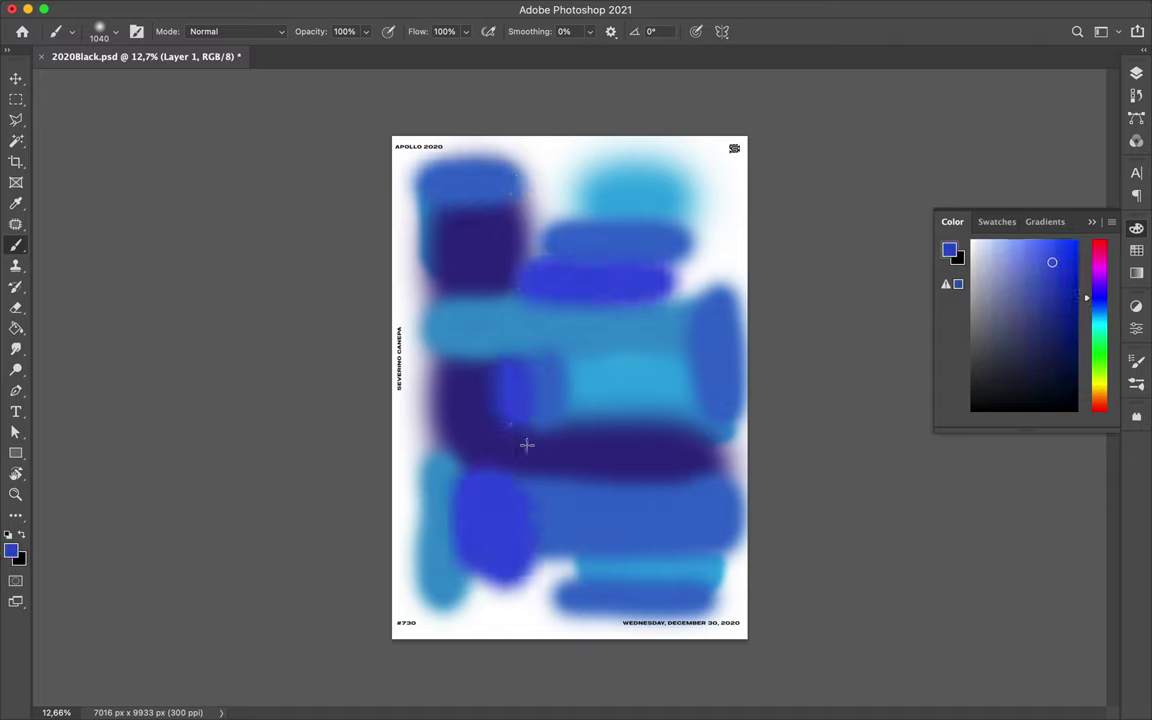
pyautogui.moveTo(702, 172); pyautogui.dragTo(689, 290)
# Scatter cyan strokes and blobs across the top, left edge, bottom and right.
pyautogui.click(1098, 320)
pyautogui.moveTo(545, 178); pyautogui.dragTo(535, 250)
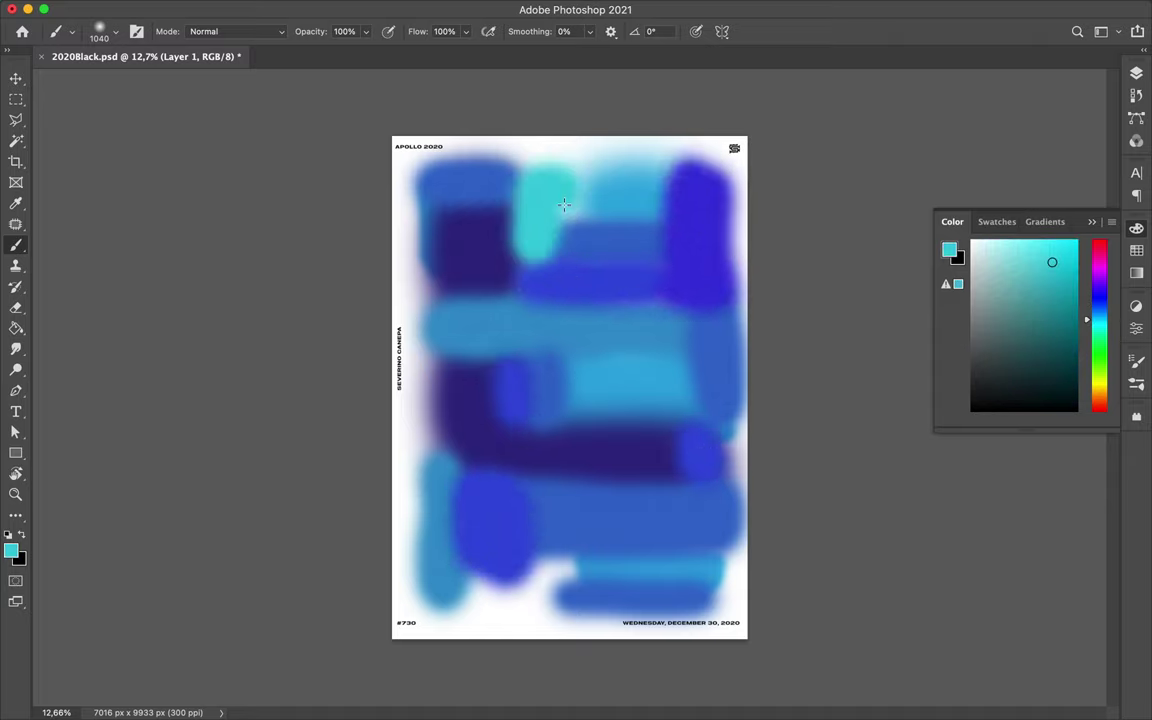
pyautogui.moveTo(425, 321); pyautogui.dragTo(430, 275)
pyautogui.moveTo(555, 485); pyautogui.dragTo(555, 535)
pyautogui.moveTo(470, 585); pyautogui.dragTo(548, 590)
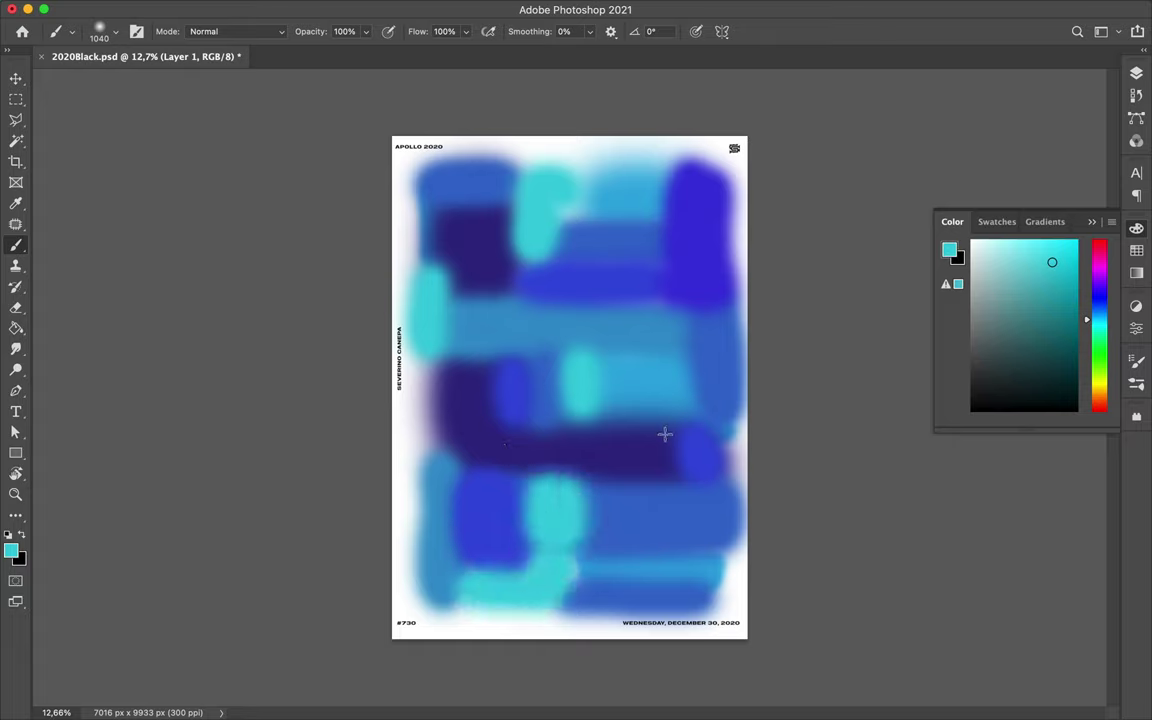
pyautogui.moveTo(665, 434); pyautogui.dragTo(667, 455)
pyautogui.moveTo(662, 268); pyautogui.dragTo(648, 310)
# Add bright cyan strokes on the left, lower right and top right, then pick light blue.
pyautogui.click(1059, 251)
pyautogui.moveTo(455, 355); pyautogui.dragTo(555, 362)
pyautogui.moveTo(708, 590); pyautogui.dragTo(712, 490)
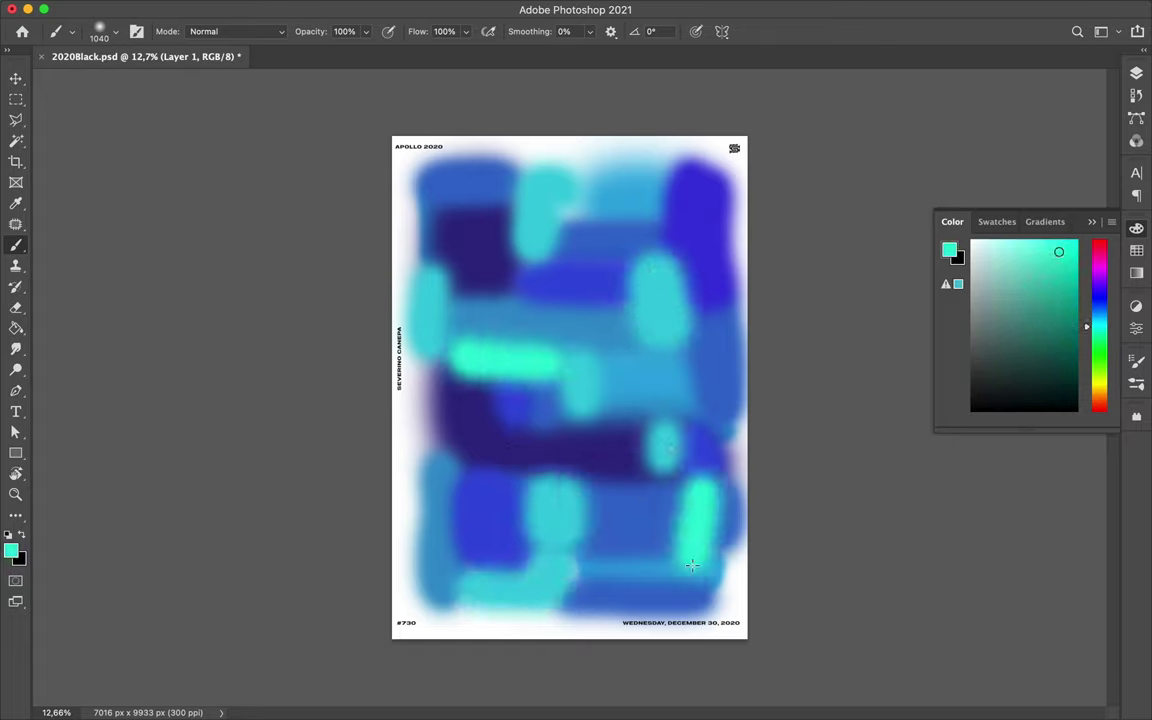
pyautogui.moveTo(695, 177); pyautogui.dragTo(650, 178)
pyautogui.moveTo(432, 330); pyautogui.dragTo(436, 445)
pyautogui.click(1097, 315)
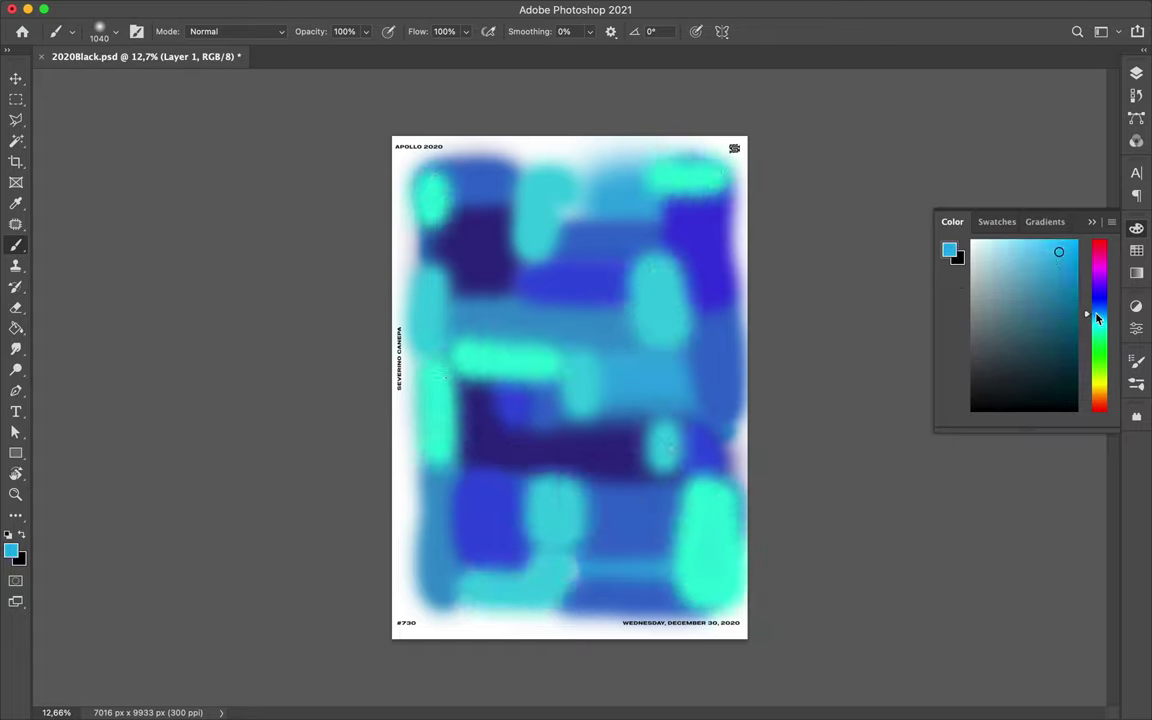
# Duplicate Layer 1 and apply a Gaussian Blur to the copy.
pyautogui.press('v')
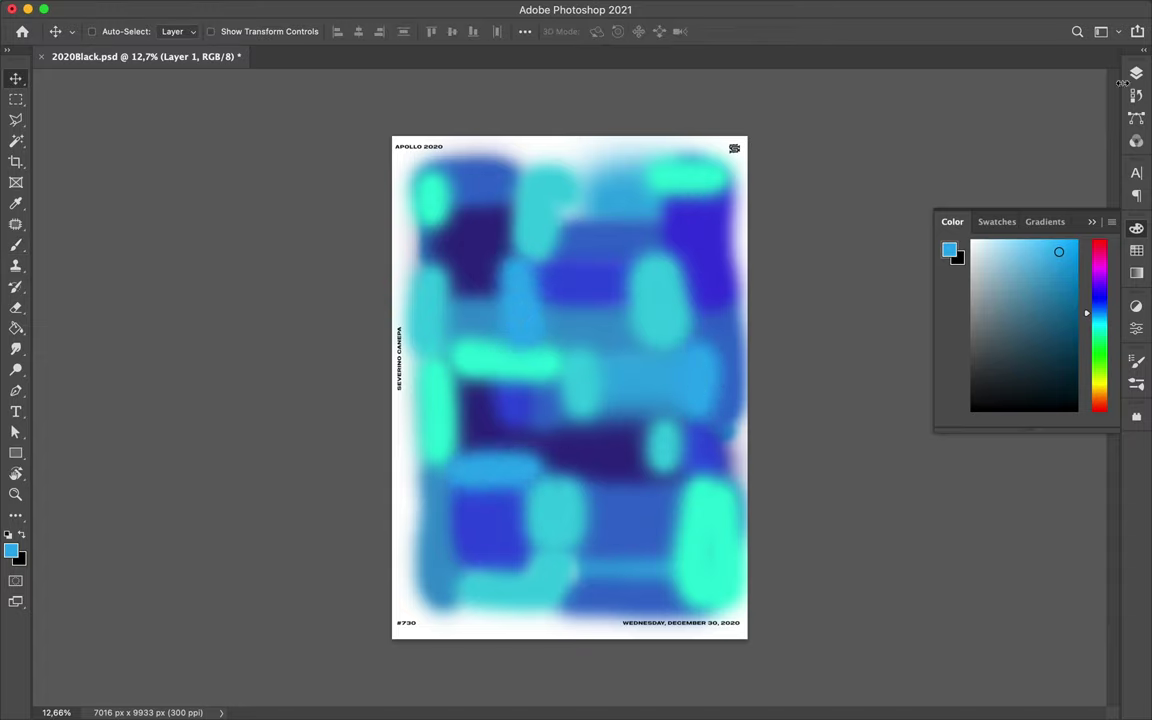
pyautogui.press('F7')
pyautogui.hotkey('ctrl', 'j')
pyautogui.click(374, 9)
pyautogui.click(632, 274)
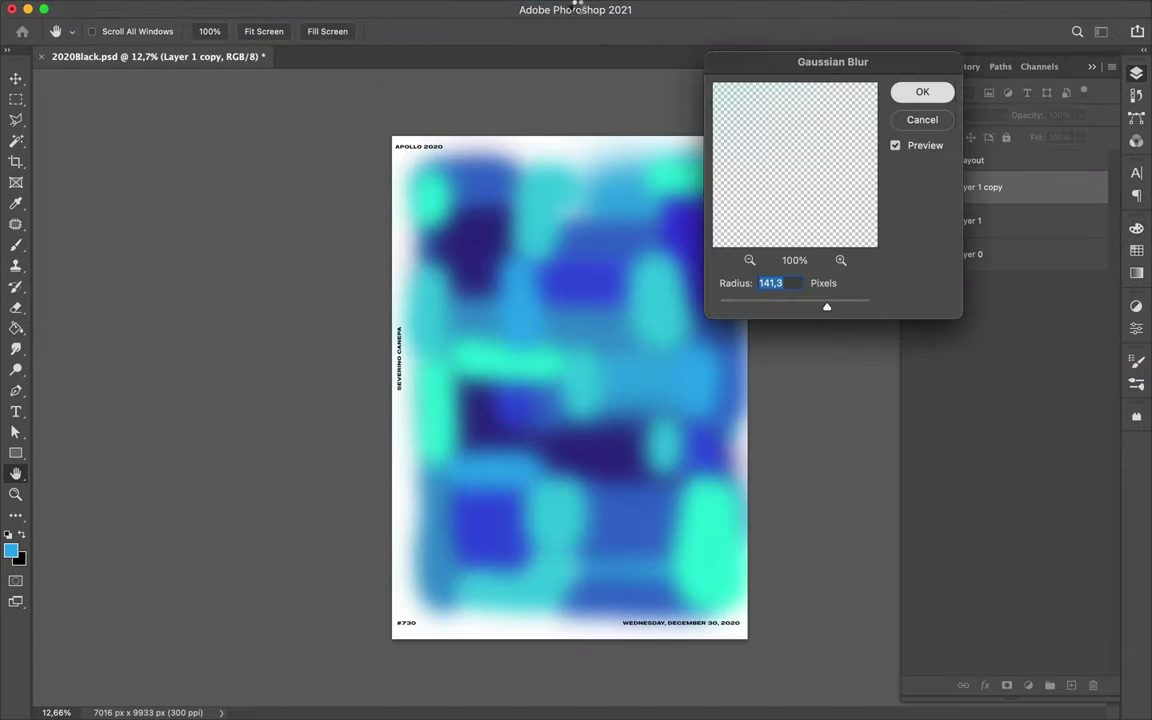
pyautogui.press('Return')
# Pixelate the blurred copy with a Mosaic filter of cell size 200.
pyautogui.click(374, 9)
pyautogui.click(630, 345)
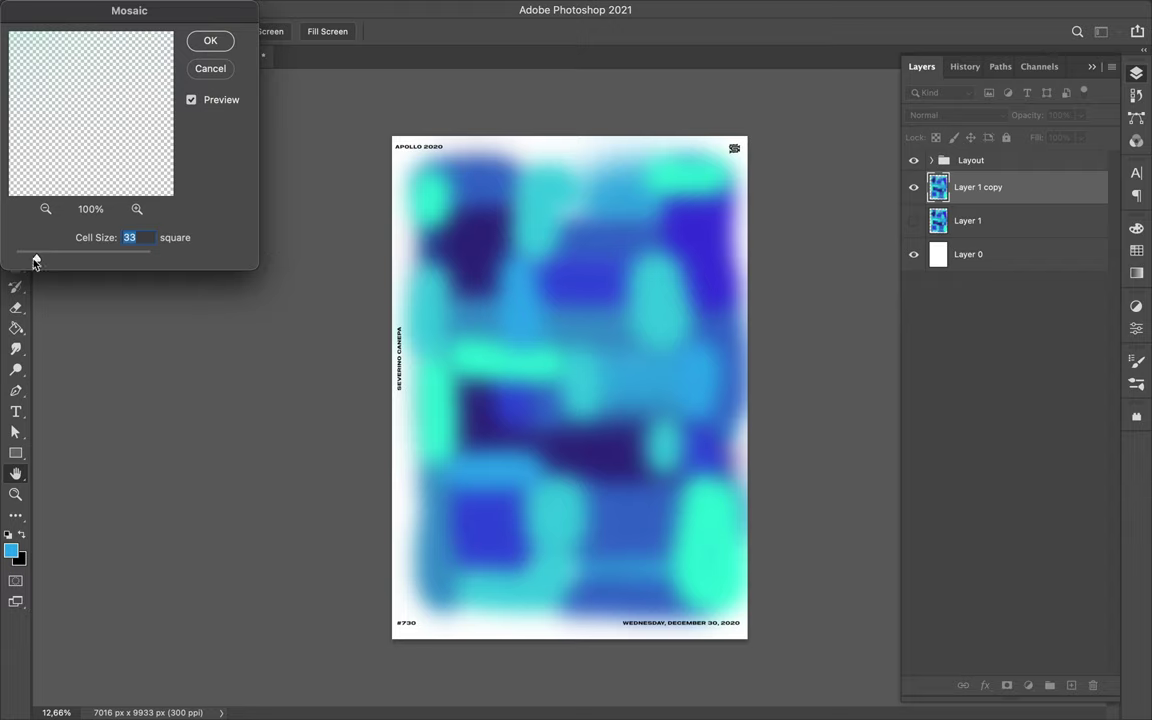
pyautogui.moveTo(102, 259); pyautogui.dragTo(224, 271)
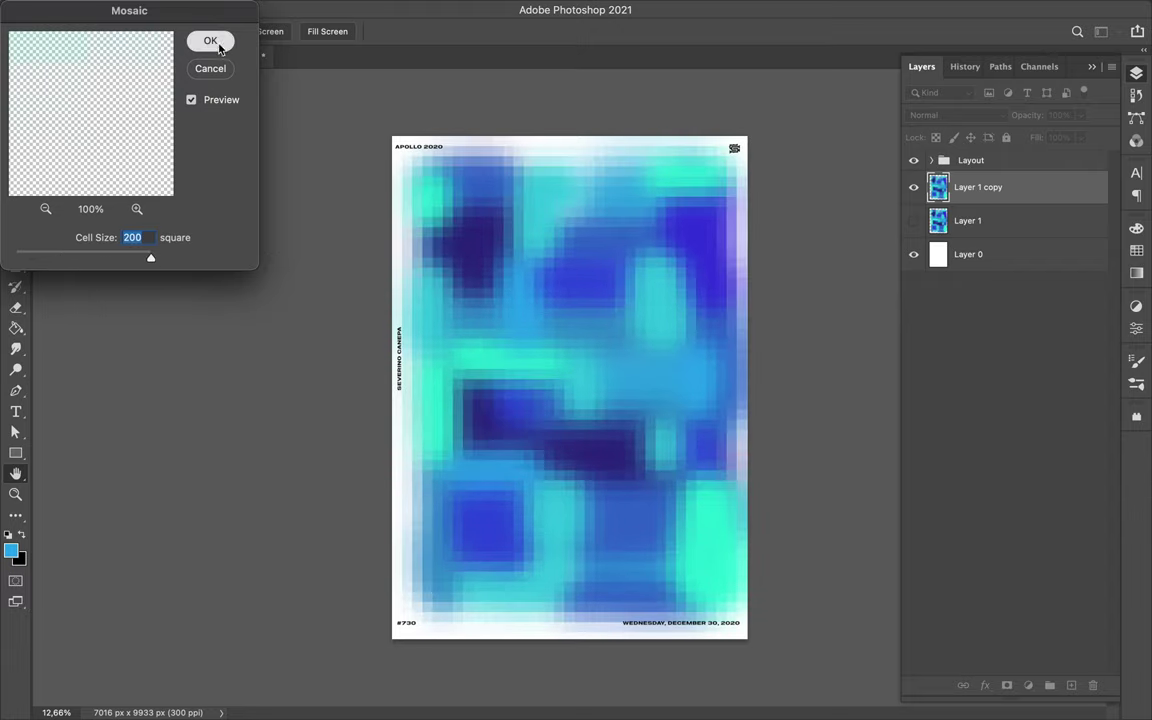
pyautogui.click(211, 41)
pyautogui.hotkey('ctrl', 't')
pyautogui.press('Escape')
pyautogui.press('b')
pyautogui.rightClick(563, 429)
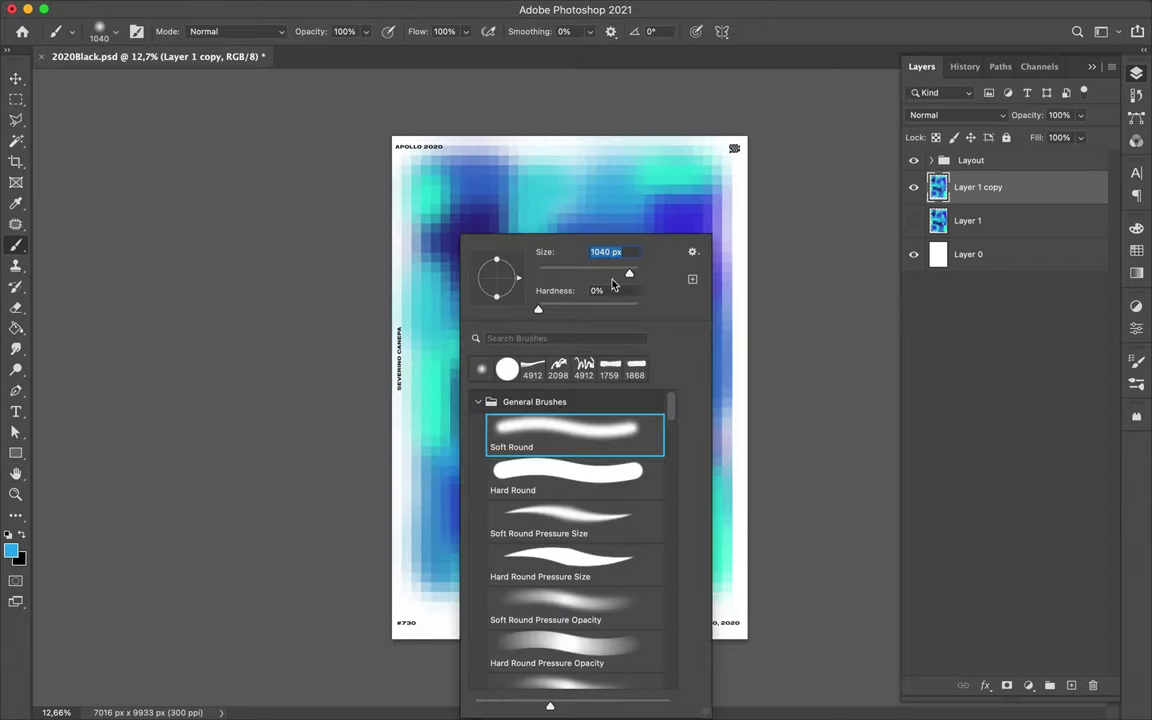
# Paint orange strokes at the lower left of the poster.
pyautogui.click(1136, 228)
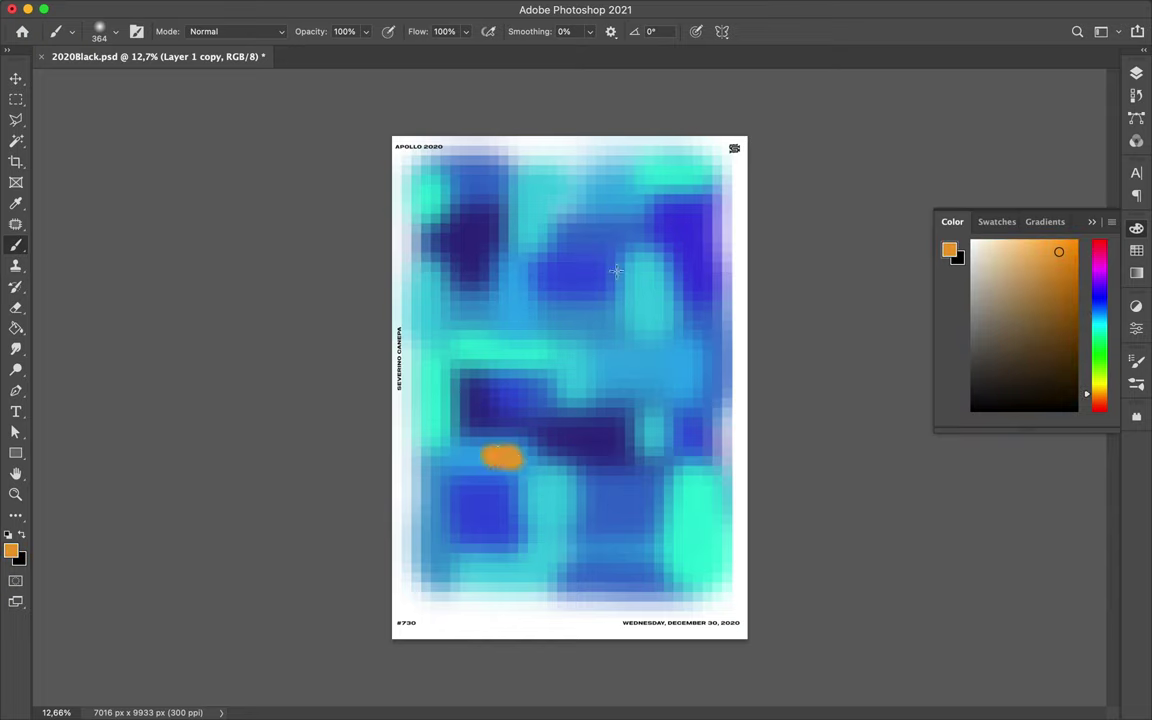
pyautogui.click(1100, 399)
pyautogui.moveTo(478, 468); pyautogui.dragTo(512, 466)
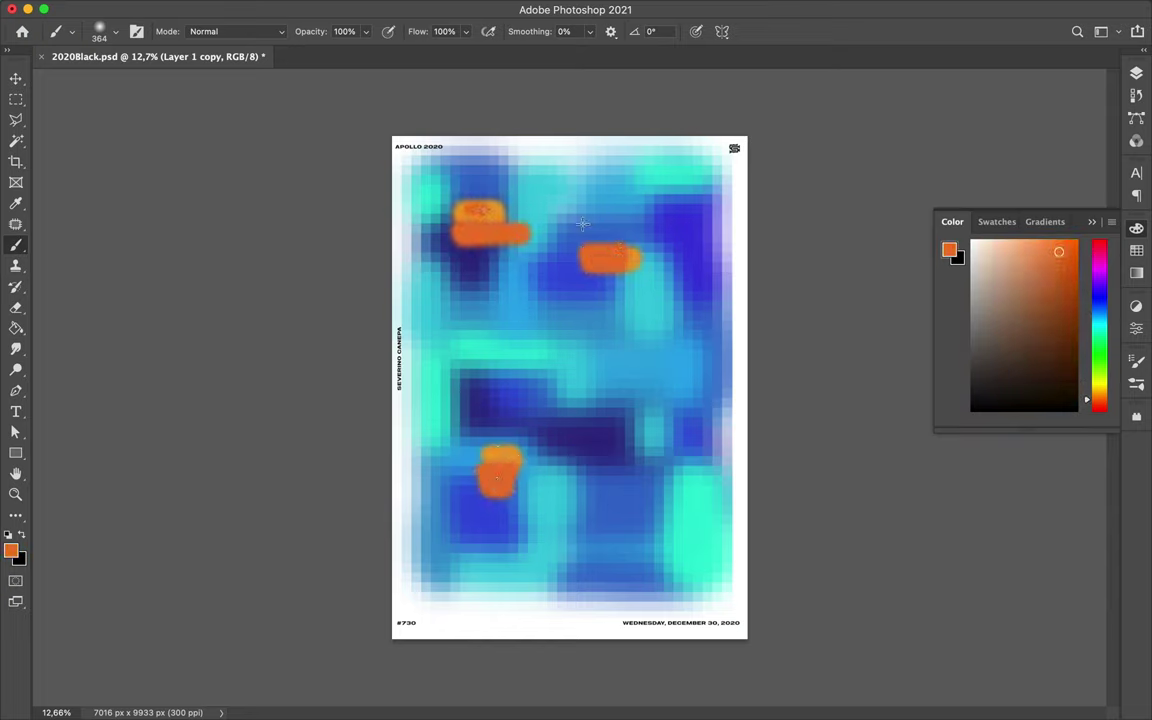
pyautogui.click(1097, 404)
pyautogui.click(1100, 394)
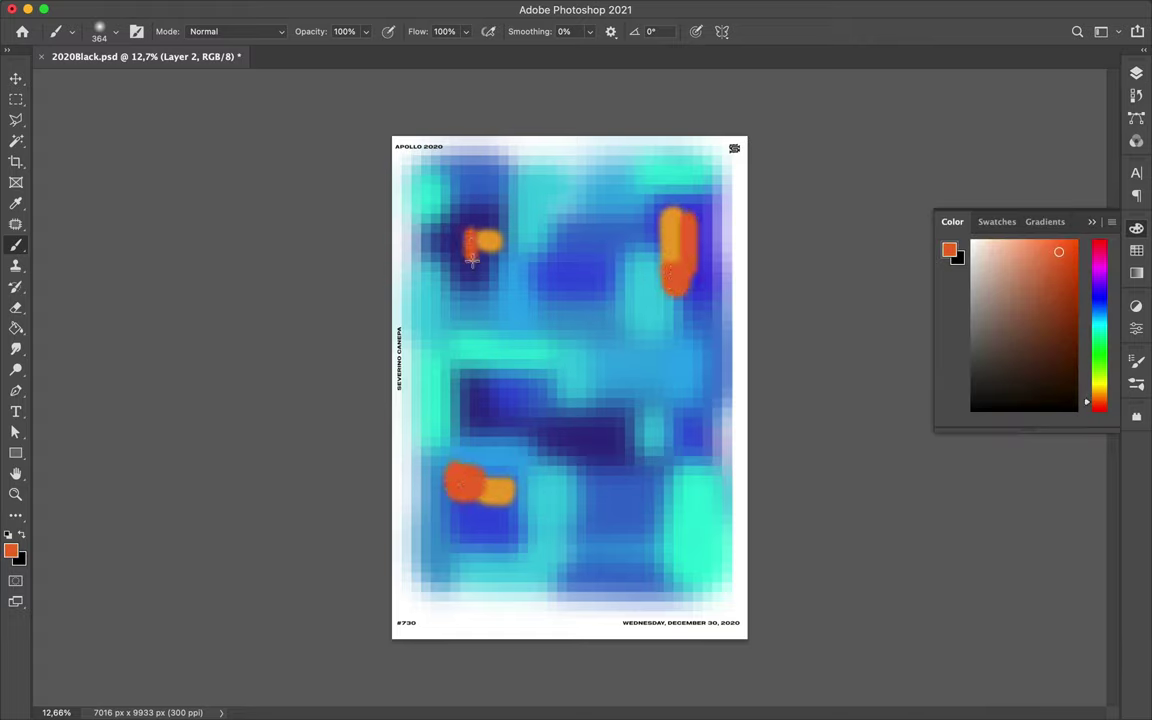
# Apply Gaussian Blur and Mosaic to the orange strokes.
pyautogui.click(378, 10)
pyautogui.click(643, 273)
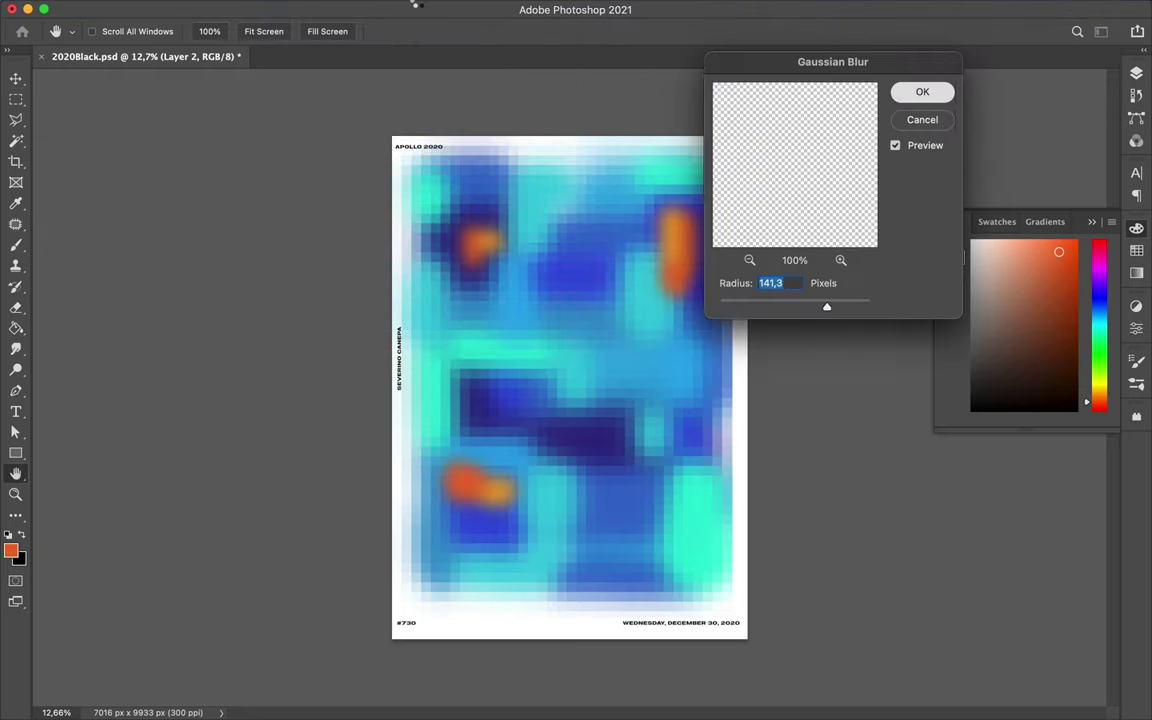
pyautogui.click(400, 10)
pyautogui.click(630, 358)
pyautogui.click(225, 43)
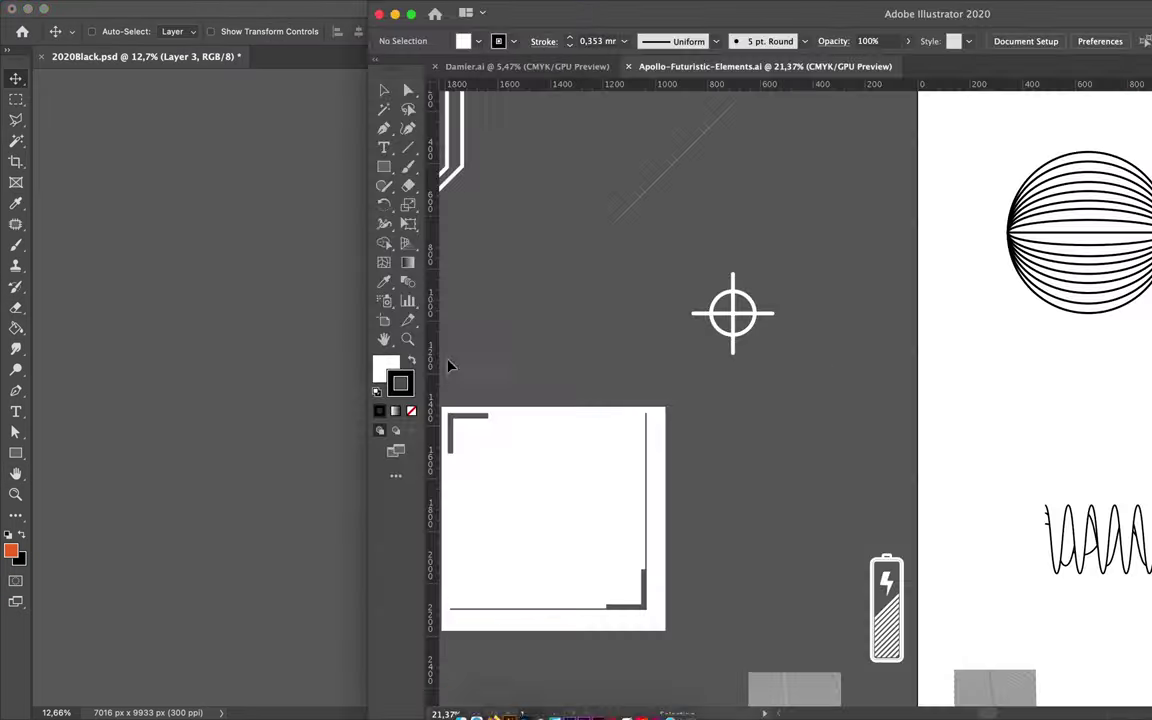
# Bring the battery icons in, mosaic them, and move one to the lower right.
pyautogui.moveTo(805, 545); pyautogui.dragTo(324, 457)
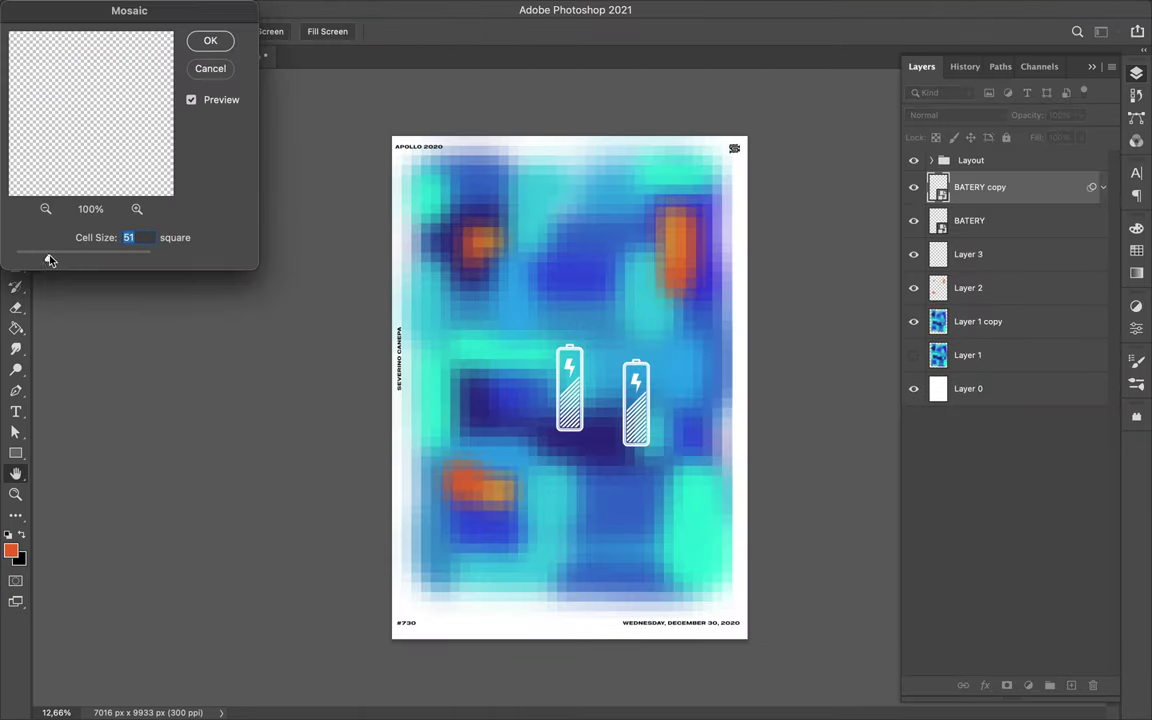
pyautogui.click(211, 41)
pyautogui.moveTo(636, 422); pyautogui.dragTo(697, 567)
# Copy a checker block from Damier.ai and paste it, scaled down, into the poster.
pyautogui.press('super+Tab')
pyautogui.click(437, 64)
pyautogui.doubleClick(655, 18)
pyautogui.click(1138, 84)
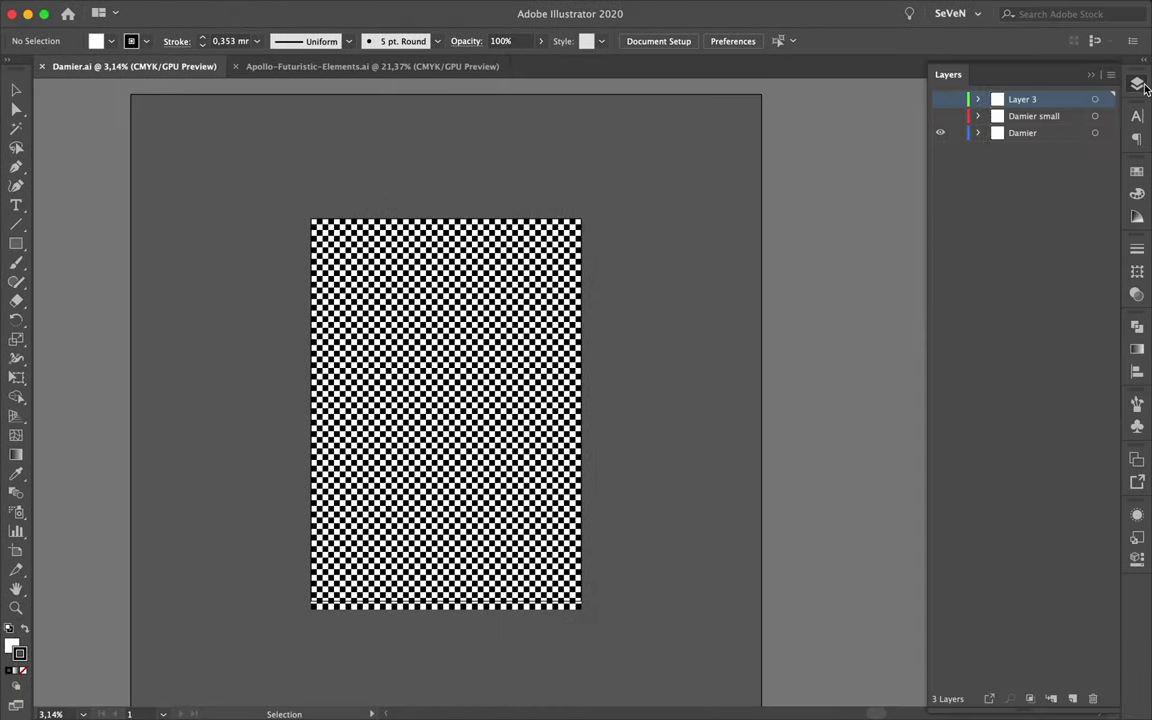
pyautogui.moveTo(362, 270); pyautogui.dragTo(303, 162)
pyautogui.press('super+c')
pyautogui.press('super+Tab')
pyautogui.press('super+v')
pyautogui.moveTo(666, 481)
pyautogui.mouseDown()
pyautogui.moveTo(540, 350)
pyautogui.moveTo(566, 328)
pyautogui.mouseUp()
pyautogui.press('Return')
# Paste a vertical checkerboard strip from Damier.ai and order its layer below the block.
pyautogui.press('super+Tab')
pyautogui.moveTo(751, 136); pyautogui.dragTo(288, 589)
pyautogui.press('super+c')
pyautogui.press('super+Tab')
pyautogui.press('super+v')
pyautogui.moveTo(990, 190); pyautogui.dragTo(985, 238)
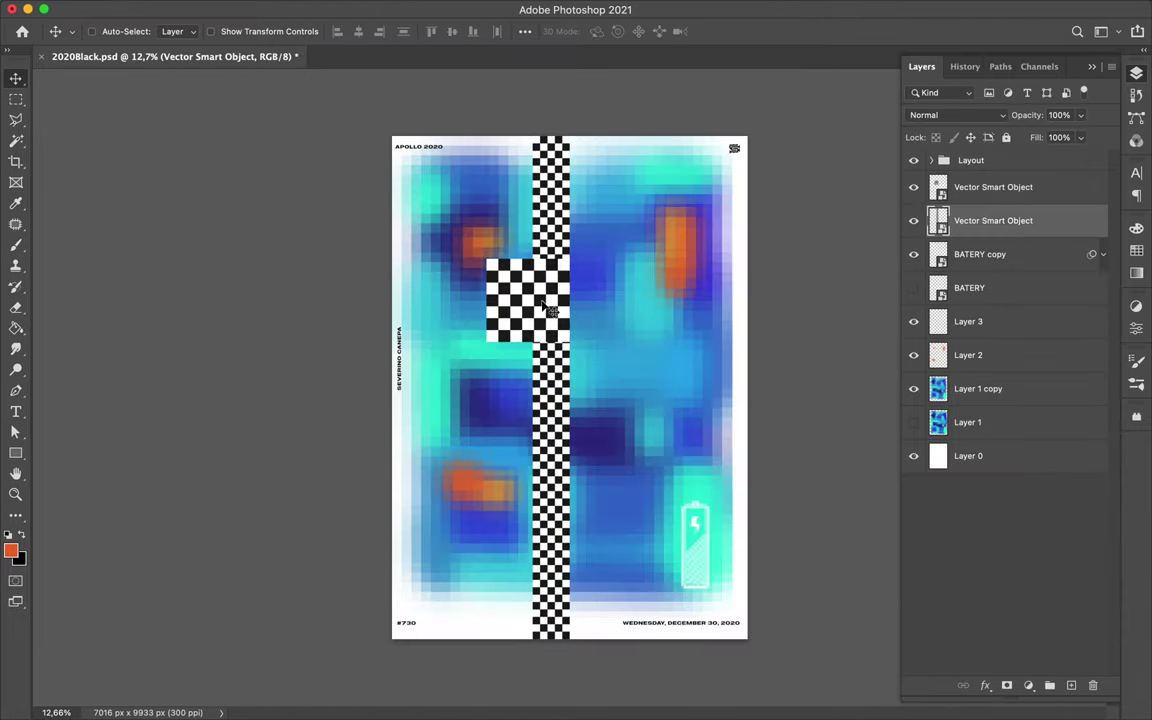
# Paste a thin Damier.ai checker strip, rotated and placed at the poster's left edge.
pyautogui.press('super+Tab')
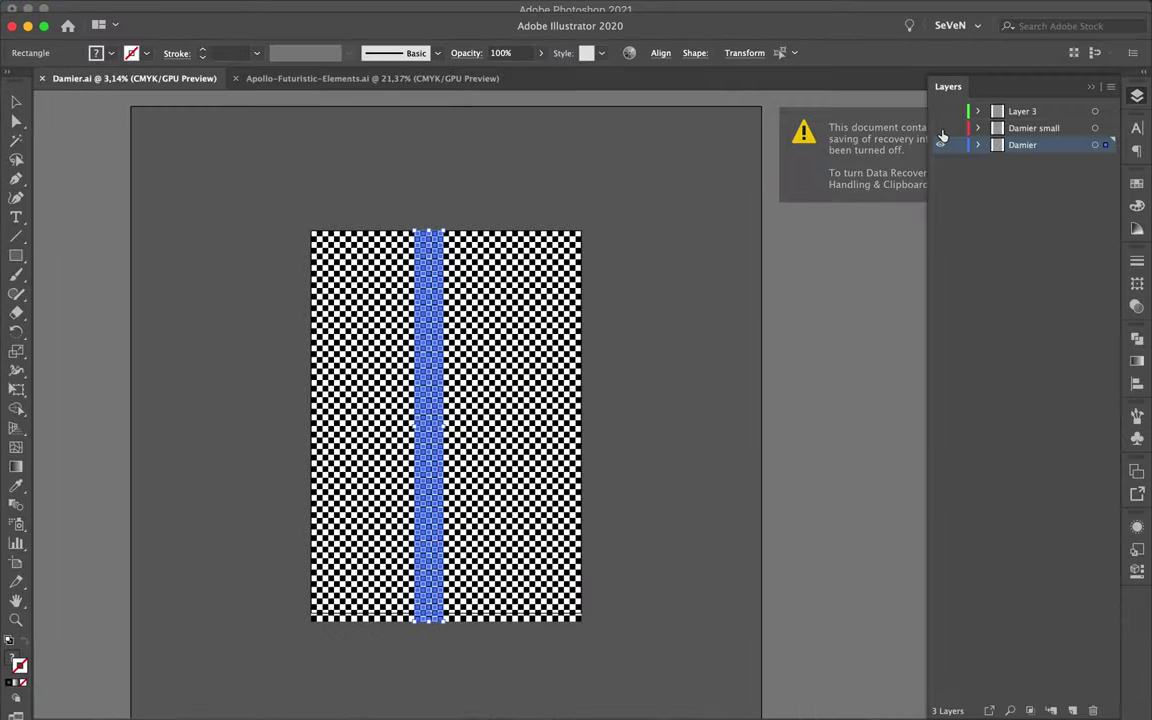
pyautogui.moveTo(338, 335); pyautogui.dragTo(300, 225)
pyautogui.press('super+c')
pyautogui.press('super+Tab')
pyautogui.press('super+v')
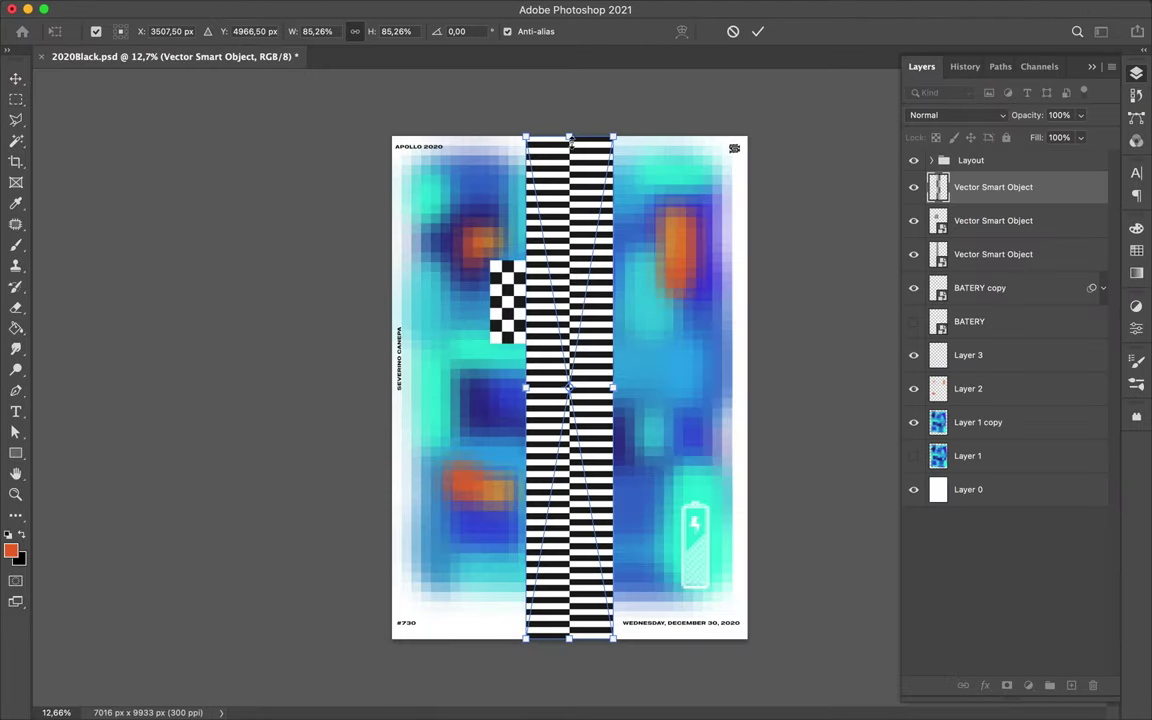
pyautogui.moveTo(560, 400)
pyautogui.mouseDown()
pyautogui.moveTo(580, 397)
pyautogui.moveTo(412, 450)
pyautogui.mouseUp()
pyautogui.moveTo(435, 510)
pyautogui.mouseDown()
pyautogui.moveTo(493, 486)
pyautogui.moveTo(400, 440)
pyautogui.moveTo(715, 339)
pyautogui.moveTo(650, 265)
pyautogui.mouseUp()
pyautogui.press('Return')
# Place a checker strip left of the central column and duplicate it to the right.
pyautogui.press('super+t')
pyautogui.press('Return')
pyautogui.press('super+t')
pyautogui.press('Return')
pyautogui.moveTo(638, 347); pyautogui.dragTo(577, 397)
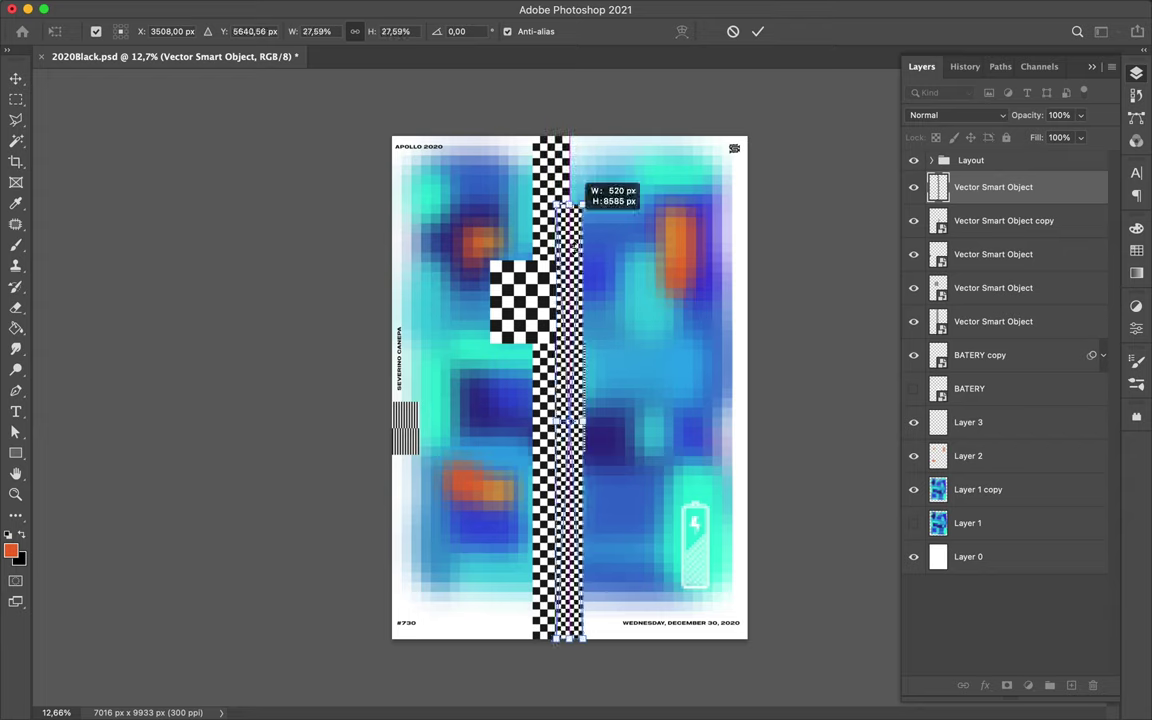
pyautogui.moveTo(590, 185); pyautogui.dragTo(515, 405)
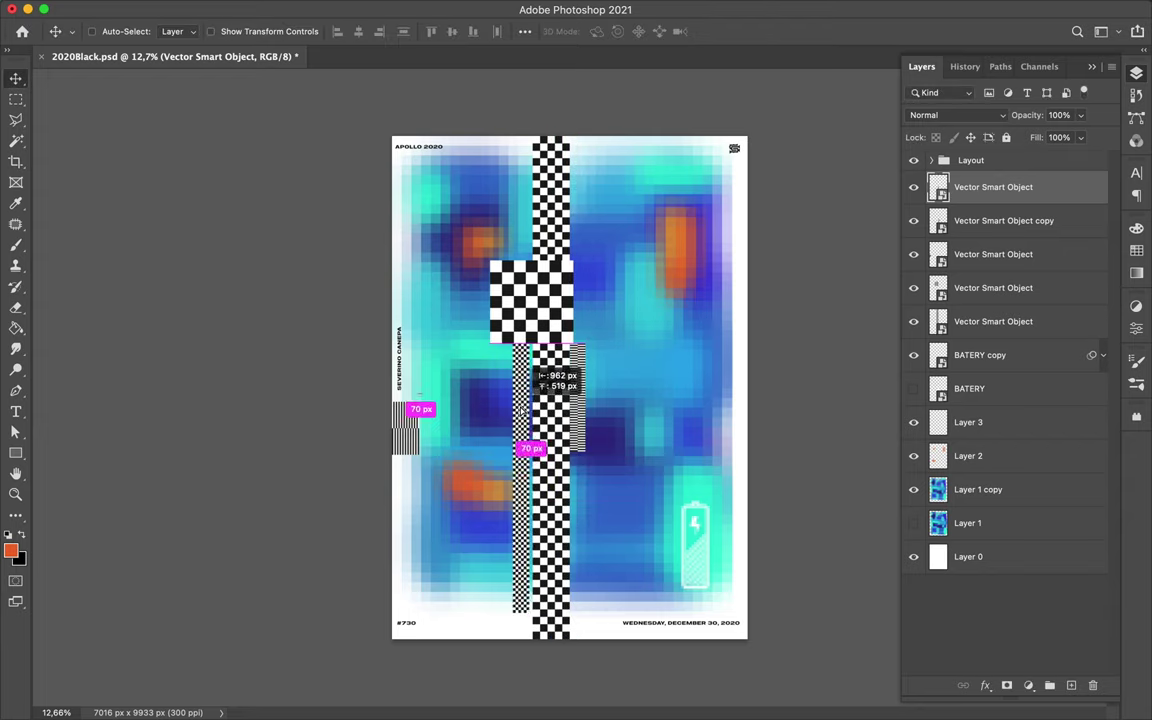
pyautogui.moveTo(515, 405); pyautogui.dragTo(578, 226)
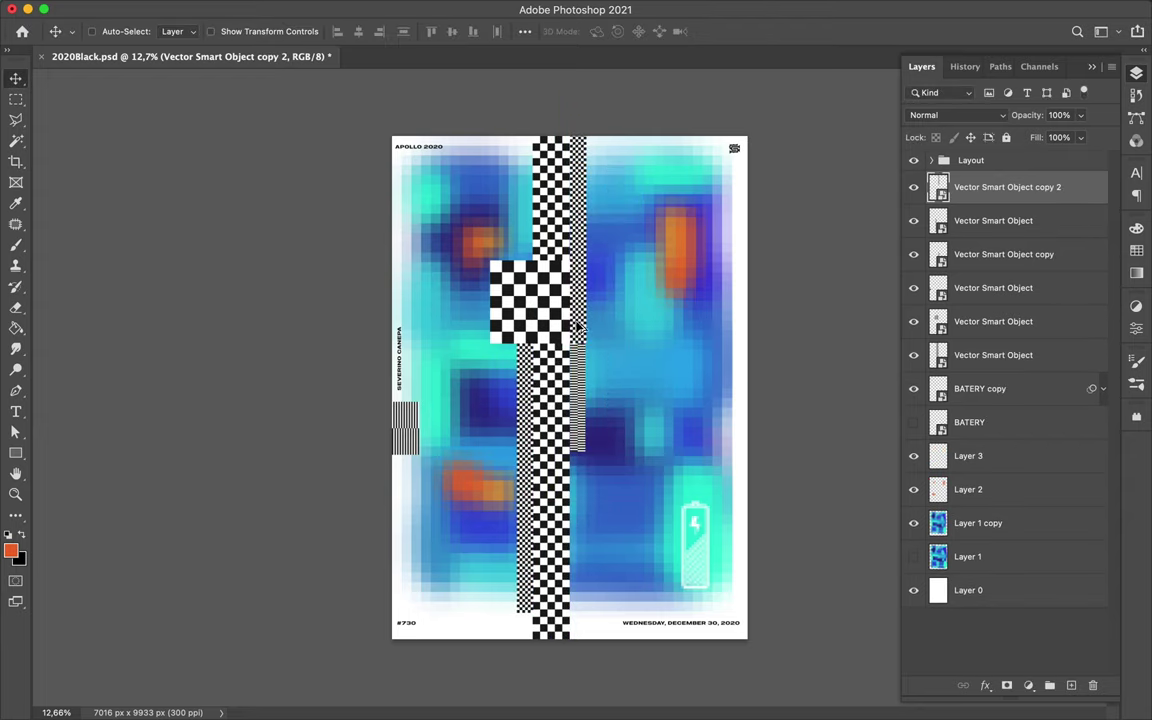
# Select the blurred paint layer with the Rectangular Marquee tool ready.
pyautogui.keyDown('ctrl'); pyautogui.click(682, 329); pyautogui.keyUp('ctrl')
pyautogui.press('m')
pyautogui.scroll(2, 621, 390)
# Copy a blue paint area to its own layer and place it on the checkerboard square.
pyautogui.scroll(3, 621, 390)
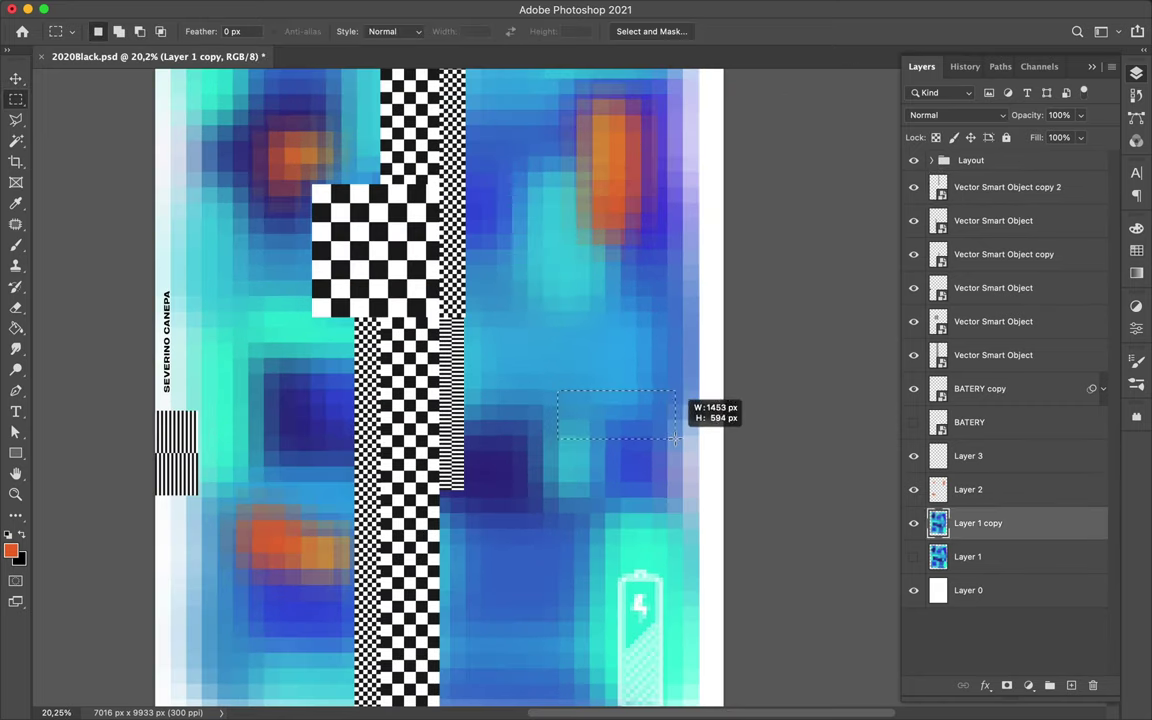
pyautogui.hotkey('ctrl', 'j')
pyautogui.moveTo(980, 523); pyautogui.dragTo(985, 245)
pyautogui.press('v')
pyautogui.moveTo(612, 413); pyautogui.dragTo(374, 261)
pyautogui.hotkey('ctrl', 't')
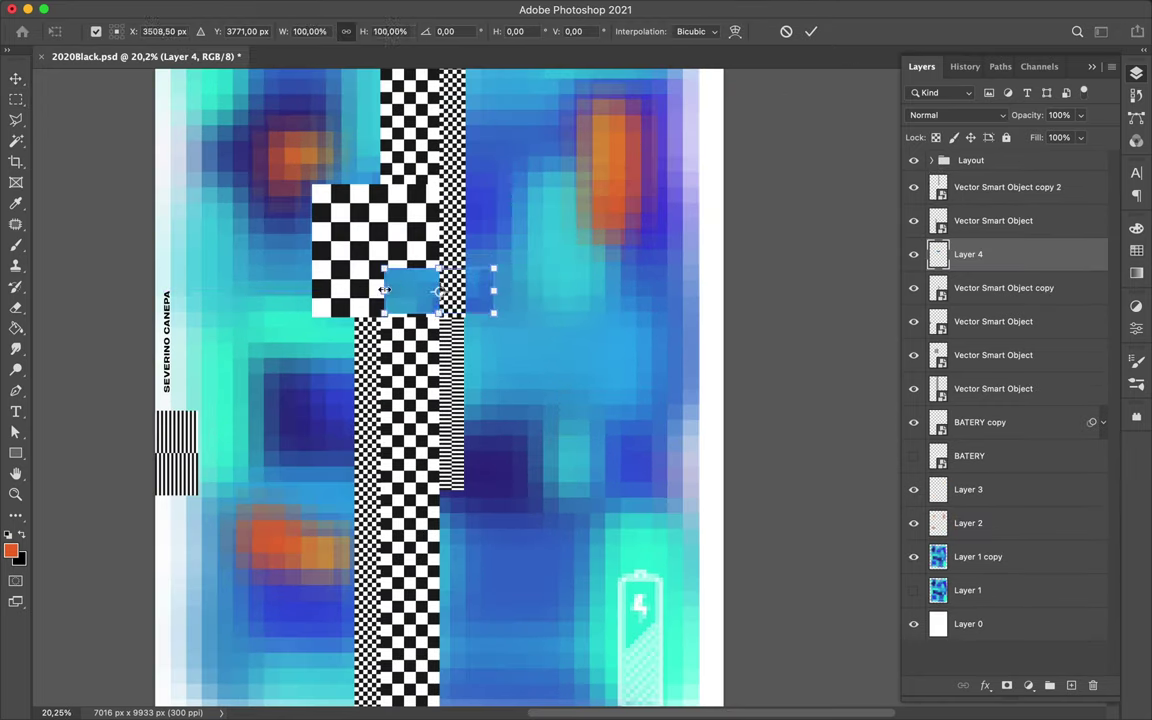
pyautogui.press('Return')
pyautogui.scroll(-2, 470, 304)
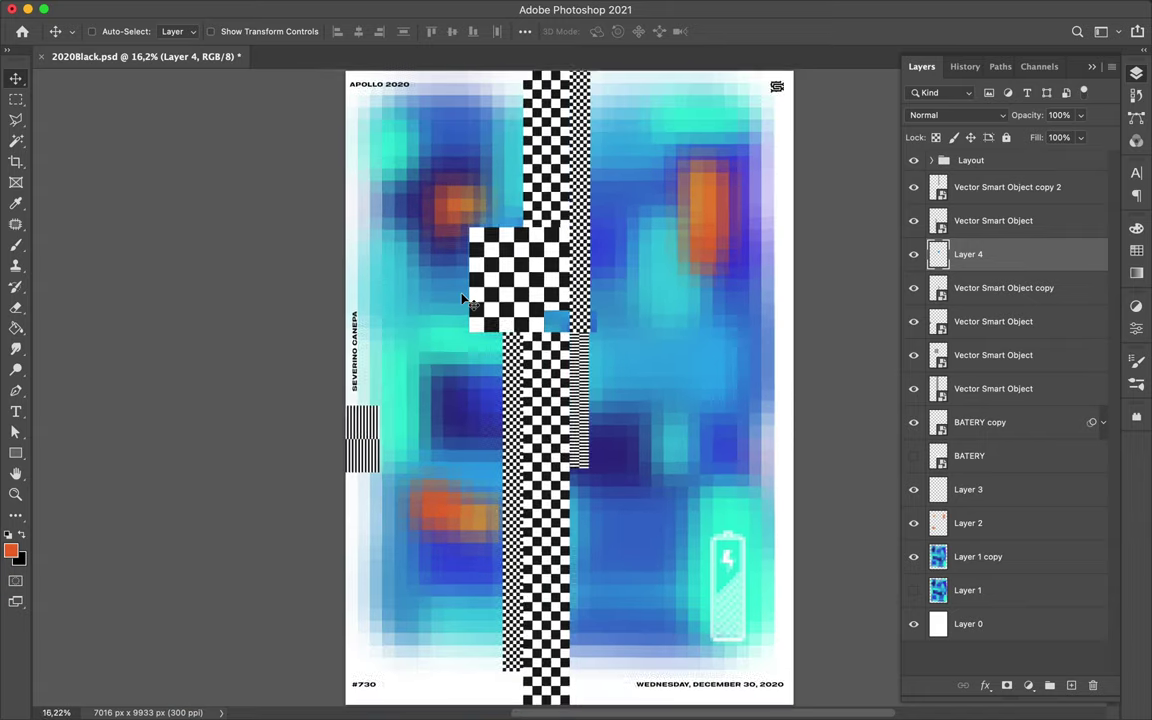
# Copy a tall paint strip to the top layer, lay it on the upper checker column, duplicate it.
pyautogui.press('m')
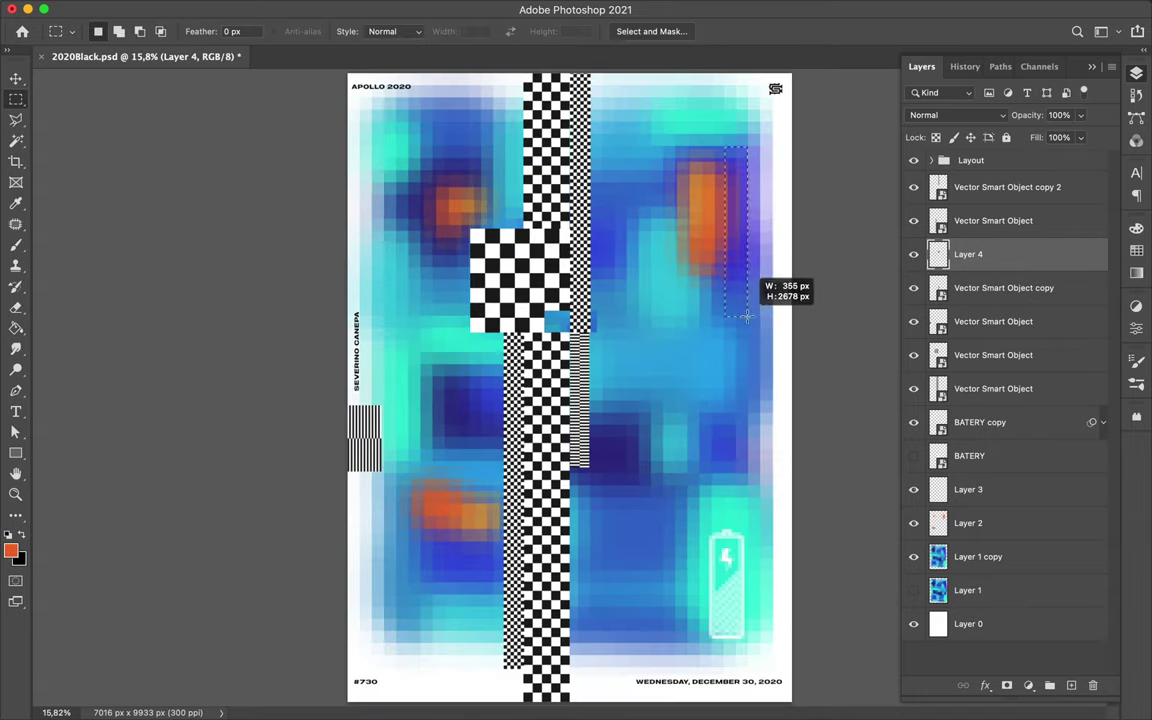
pyautogui.click(1041, 558)
pyautogui.hotkey('ctrl', 'j')
pyautogui.press('v')
pyautogui.hotkey('ctrl', 'shift', ']')
pyautogui.moveTo(684, 198); pyautogui.dragTo(555, 198)
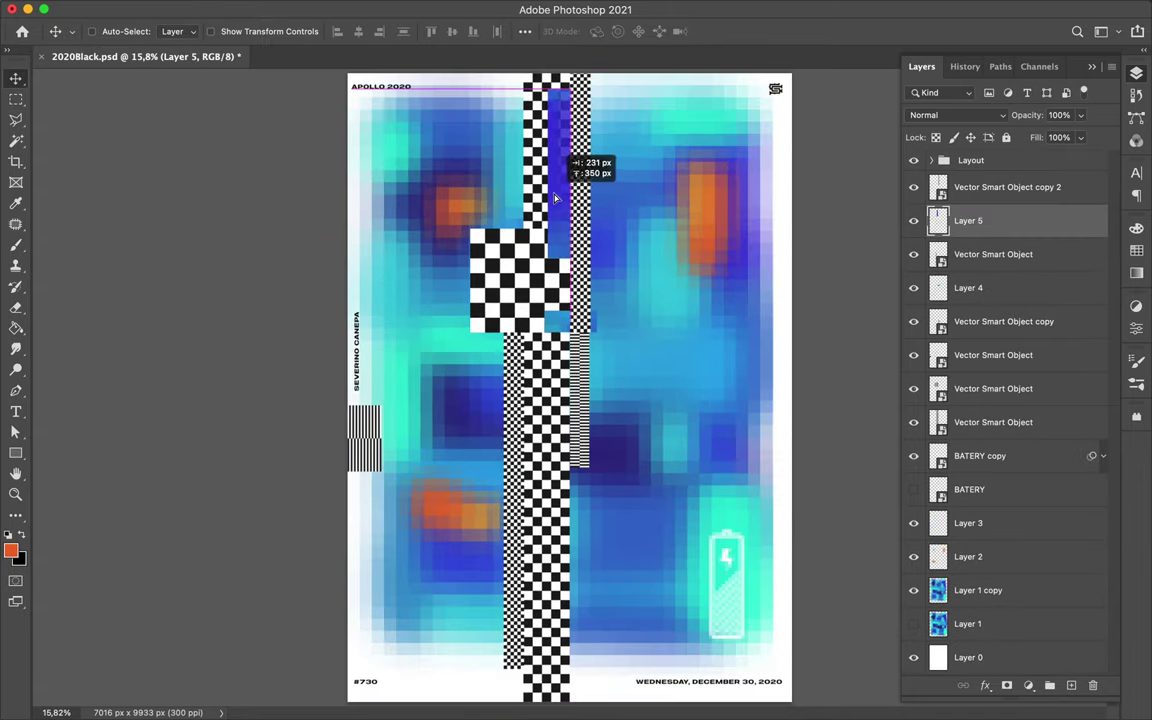
pyautogui.hotkey('ctrl', 'j')
pyautogui.hotkey('ctrl', 'j')
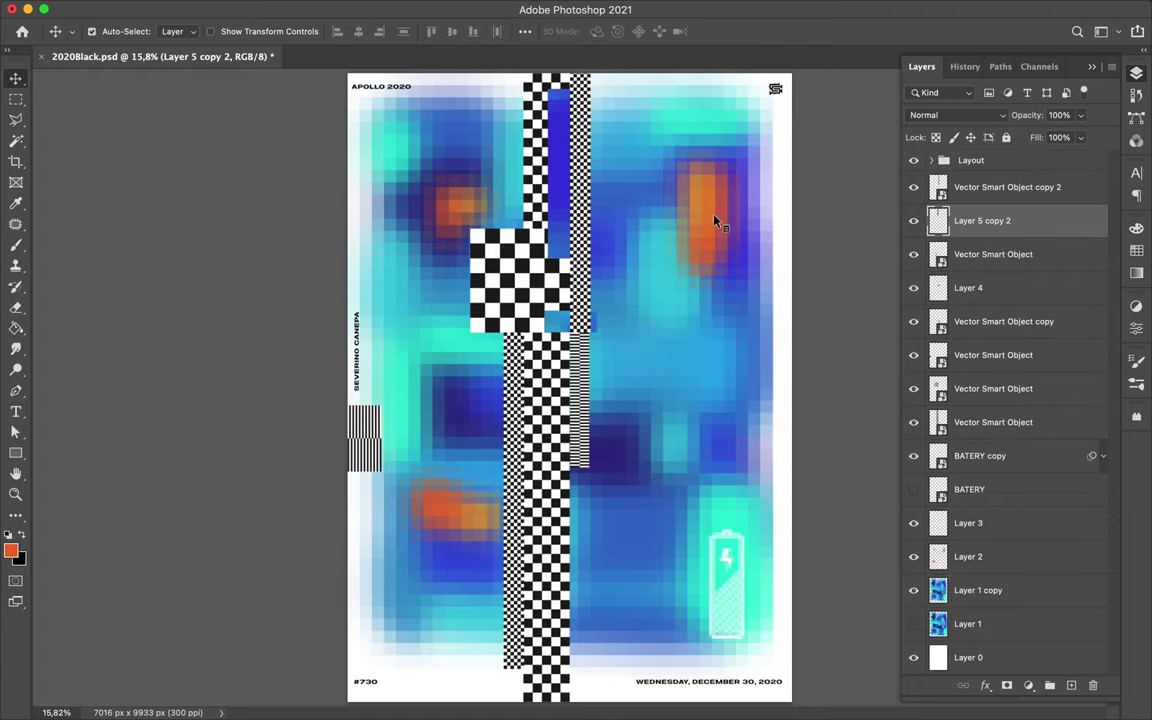
# Copy another strip from the paint layer onto a new topmost layer.
pyautogui.click(716, 222)
pyautogui.press('m')
pyautogui.hotkey('ctrl', 'j')
pyautogui.hotkey('ctrl', 'shift', ']')
# Move the orange strip onto the checker column and type the 'SCREEN GLITCH #11' title on the right.
pyautogui.press('v')
pyautogui.moveTo(735, 230); pyautogui.dragTo(559, 230)
pyautogui.press('t')
pyautogui.click(651, 364)
pyautogui.write('------')
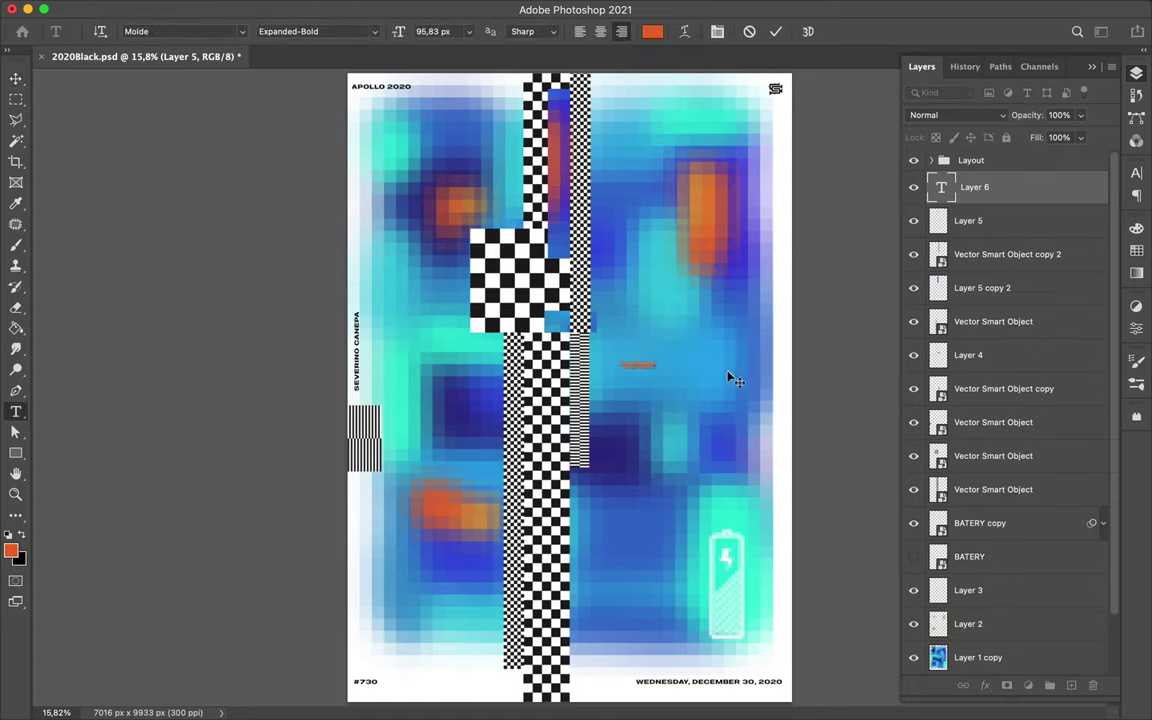
pyautogui.press('Escape')
pyautogui.press('v')
pyautogui.click(1136, 173)
# Set the title's font to Hydrophilia Iced, keeping it black.
pyautogui.click(1109, 216)
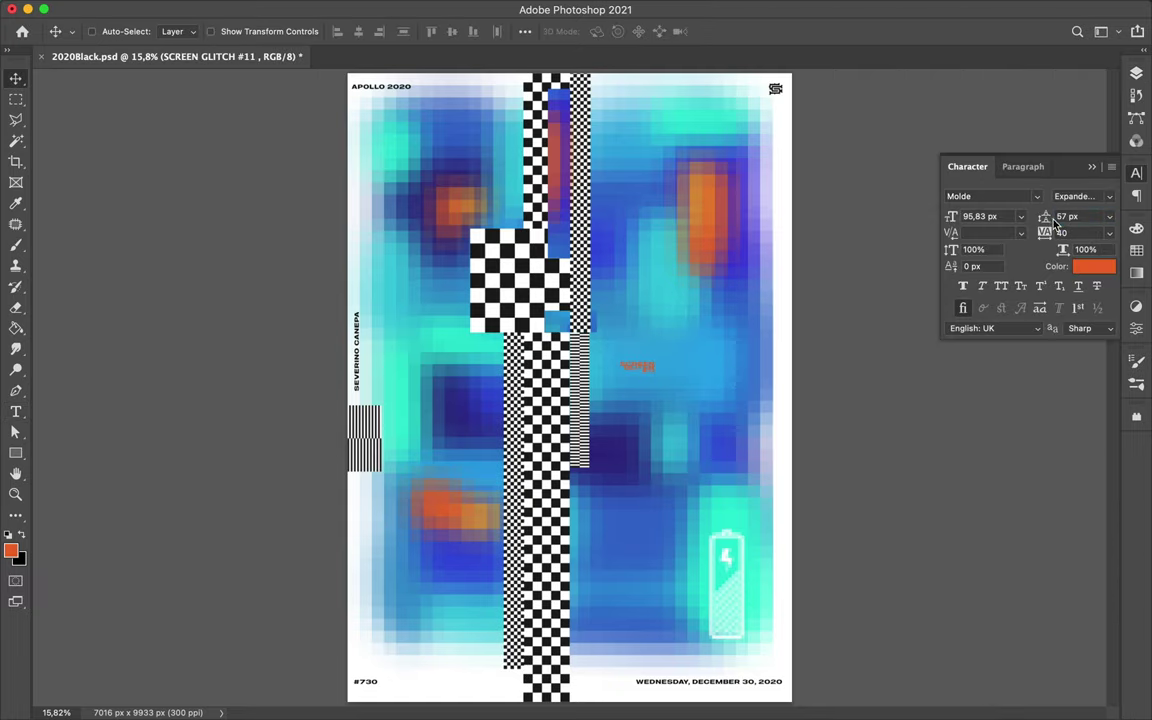
pyautogui.click(1037, 196)
pyautogui.click(925, 217)
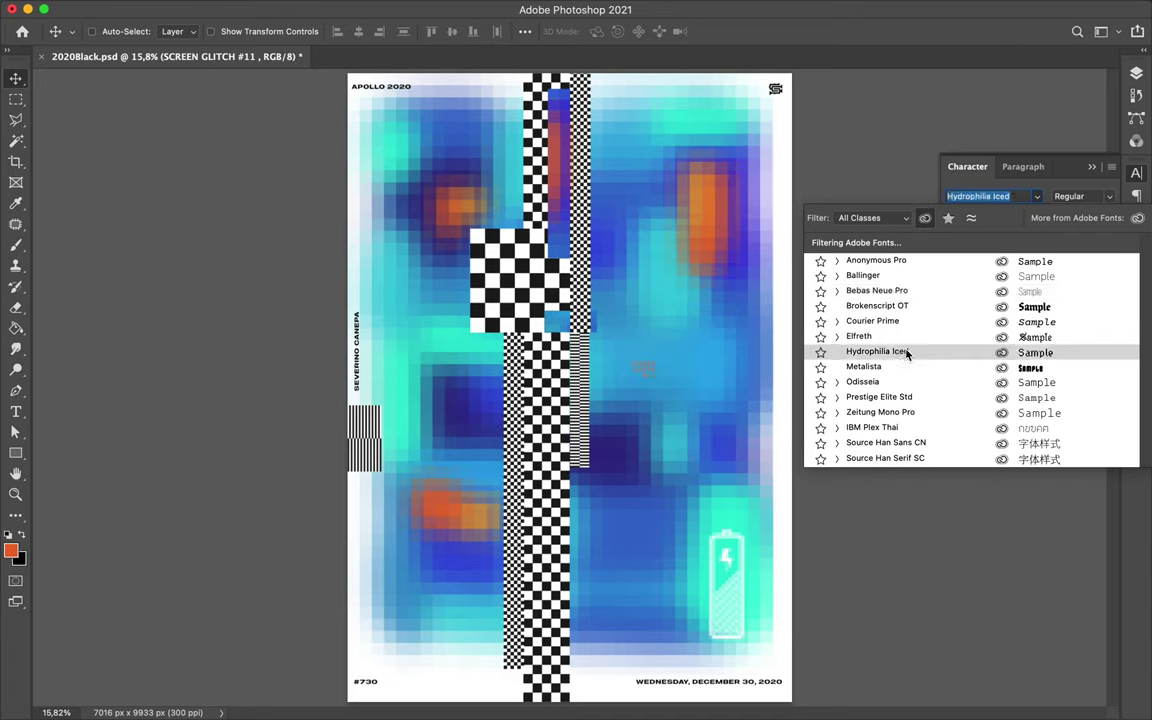
pyautogui.click(880, 351)
pyautogui.click(1094, 266)
pyautogui.press('Escape')
# Scale the title up, duplicate it, and make the upper copy white.
pyautogui.hotkey('ctrl', 't')
pyautogui.moveTo(655, 373)
pyautogui.mouseDown()
pyautogui.moveTo(715, 450)
pyautogui.moveTo(724, 327)
pyautogui.mouseUp()
pyautogui.press('Return')
pyautogui.click(1037, 198)
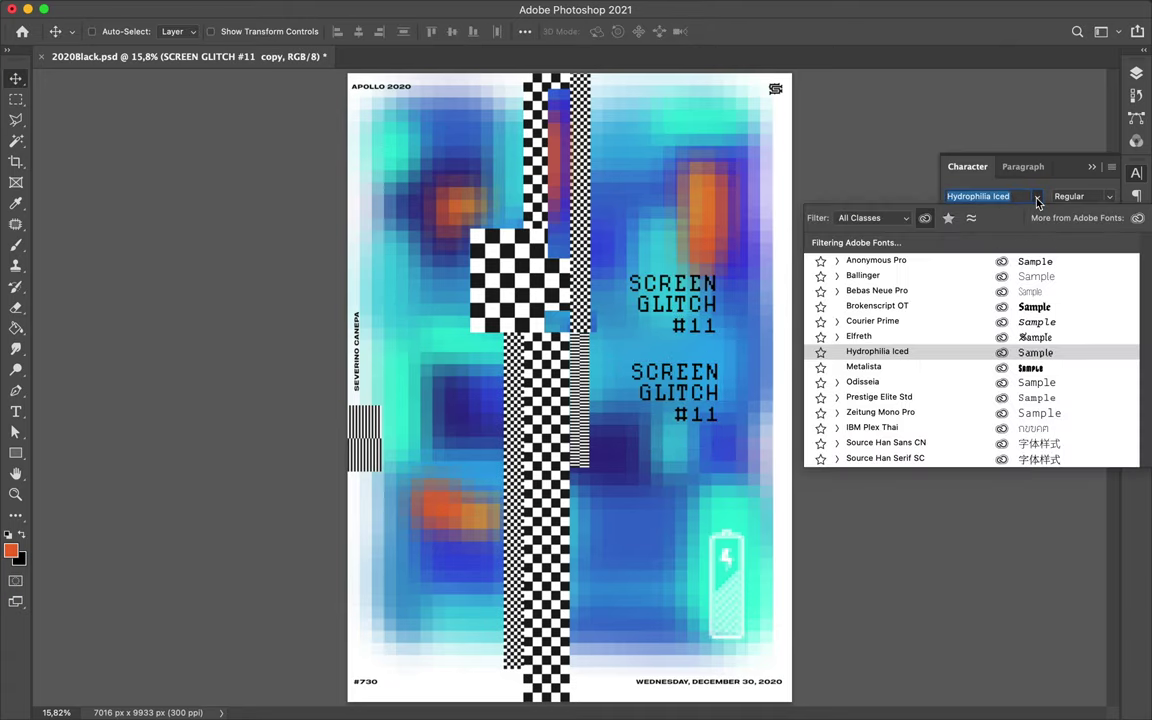
pyautogui.press('Escape')
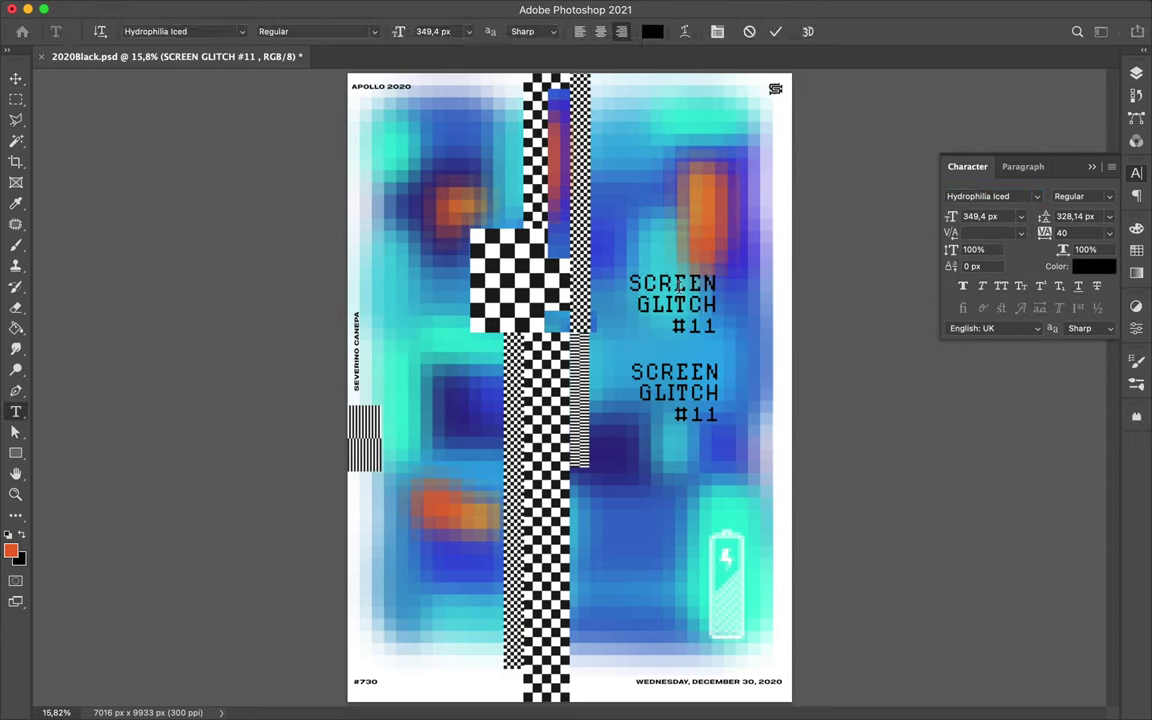
pyautogui.click(1094, 266)
pyautogui.click(469, 97)
pyautogui.moveTo(469, 97); pyautogui.dragTo(435, 87)
pyautogui.press('Return')
# Draw a black rectangle with a 26 px white outline over the upper title.
pyautogui.press('m')
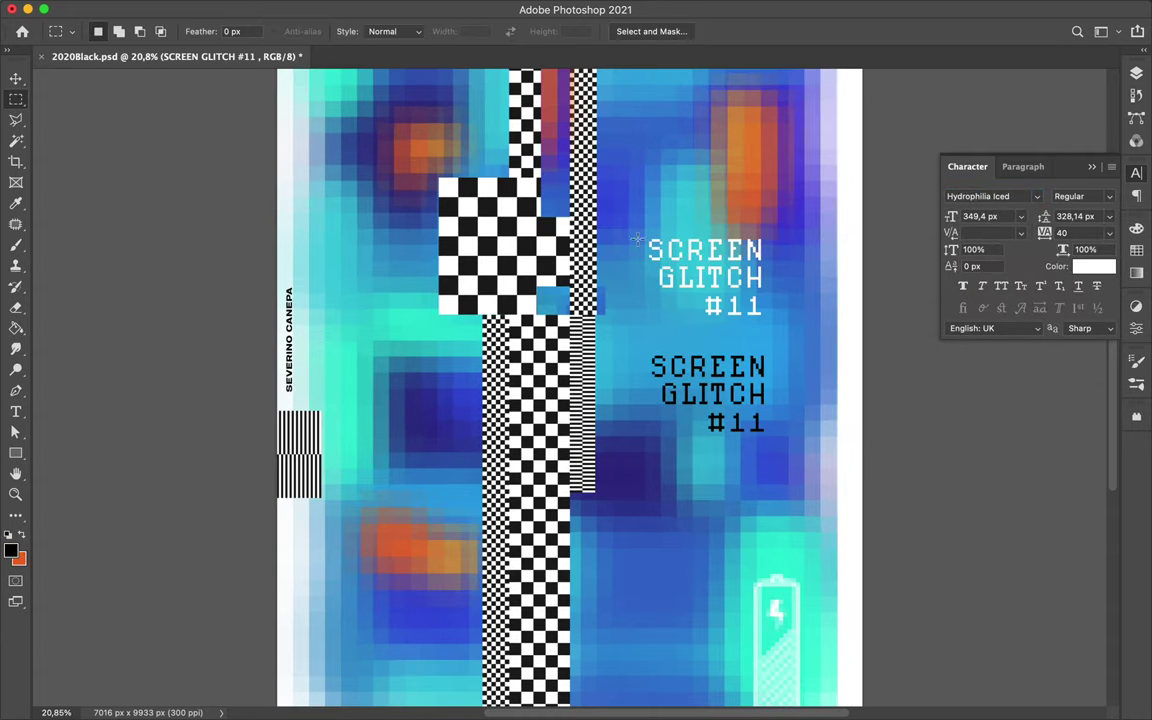
pyautogui.press('u')
pyautogui.moveTo(773, 323); pyautogui.dragTo(773, 323)
pyautogui.click(232, 31)
pyautogui.click(131, 106)
pyautogui.click(270, 31)
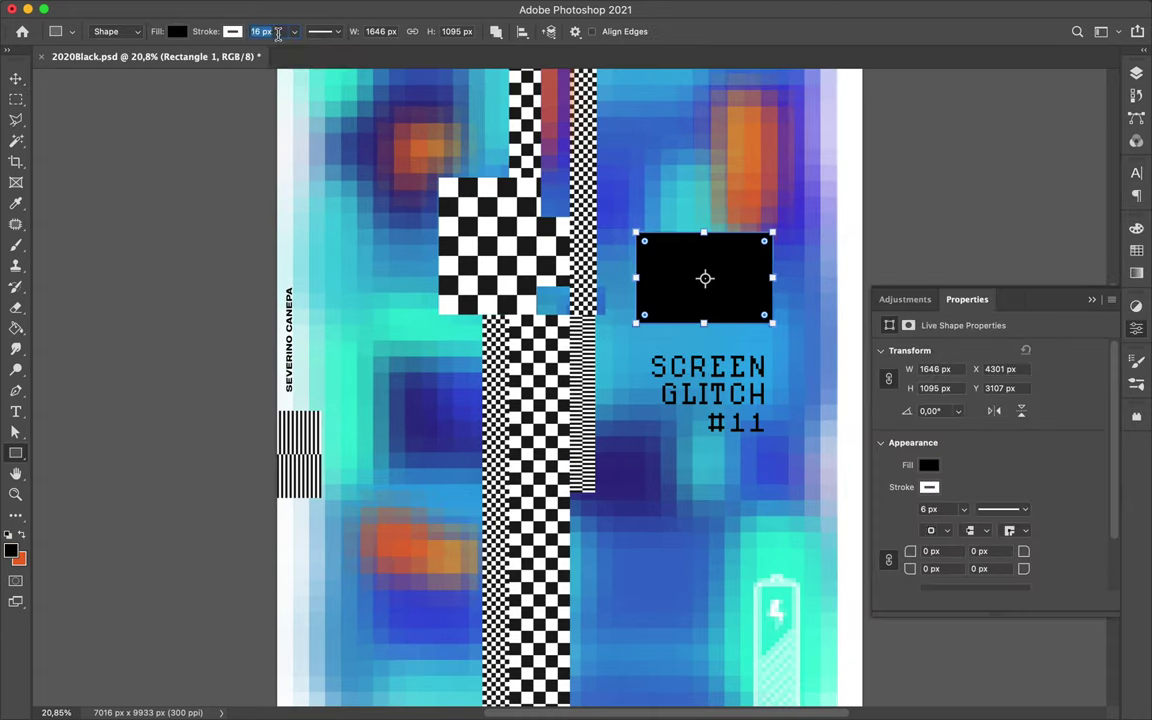
pyautogui.click(728, 270)
pyautogui.press('Return')
pyautogui.press('Escape')
pyautogui.press('a')
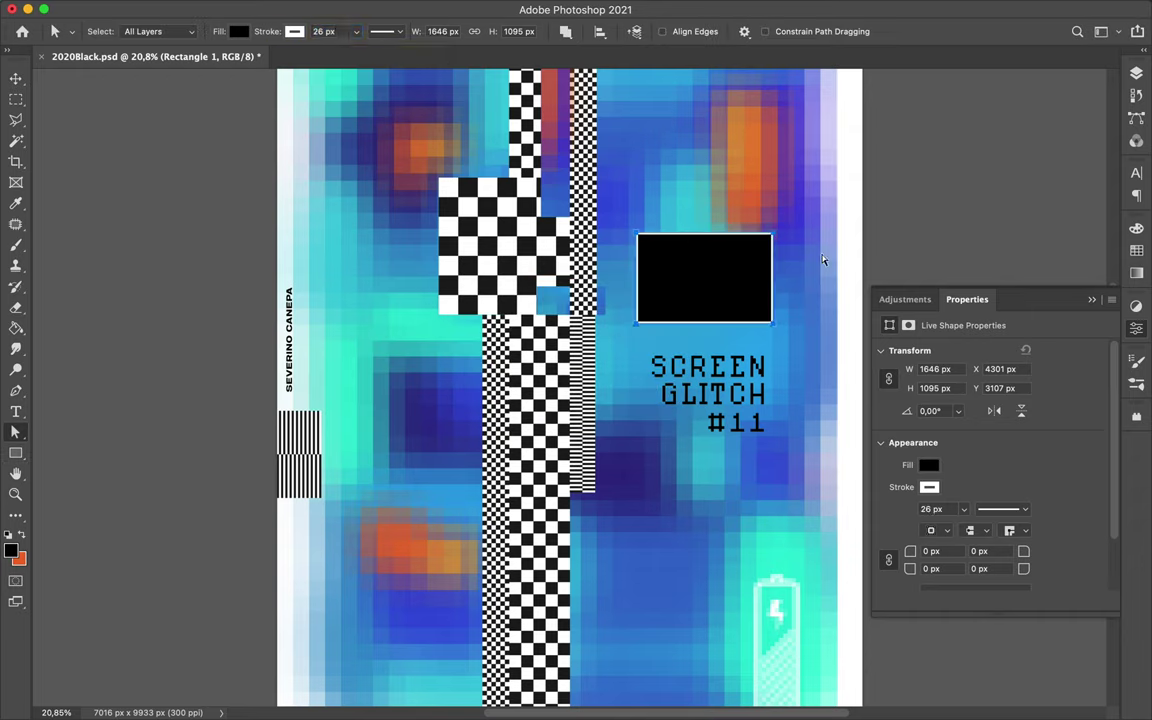
pyautogui.press('v')
# Apply the Pixelate > Mosaic filter to the white title as a smart object, not the box.
pyautogui.click(374, 9)
pyautogui.click(374, 9)
pyautogui.click(374, 9)
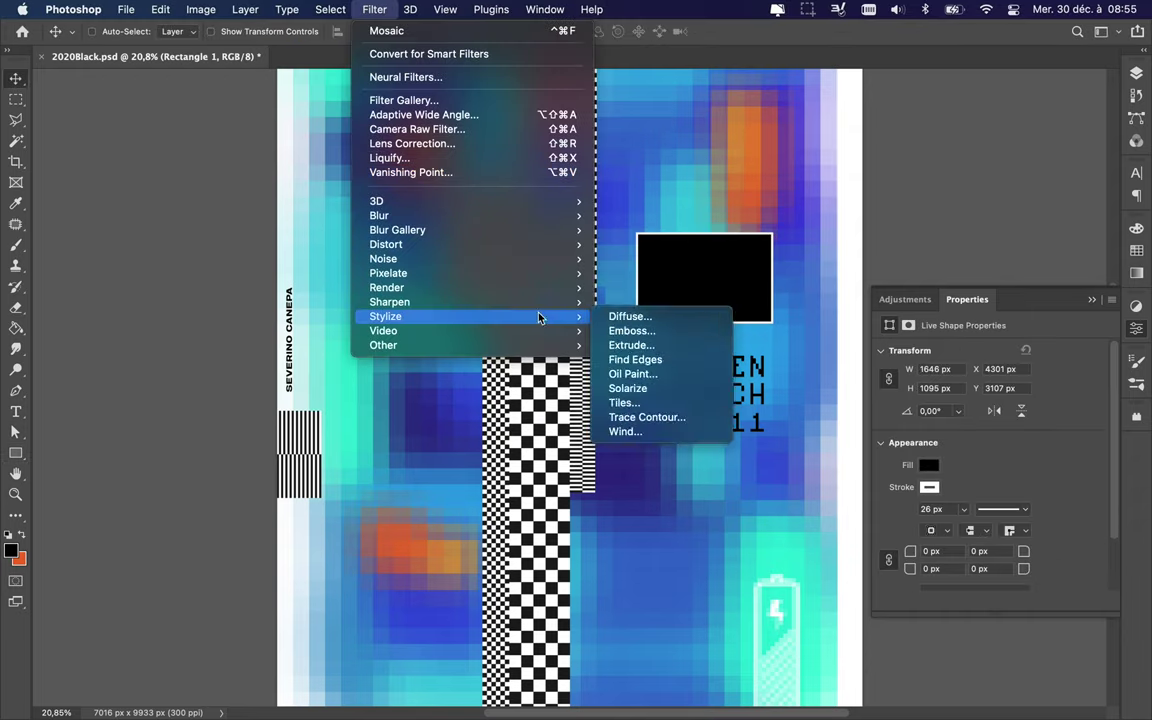
pyautogui.click(660, 351)
pyautogui.click(208, 40)
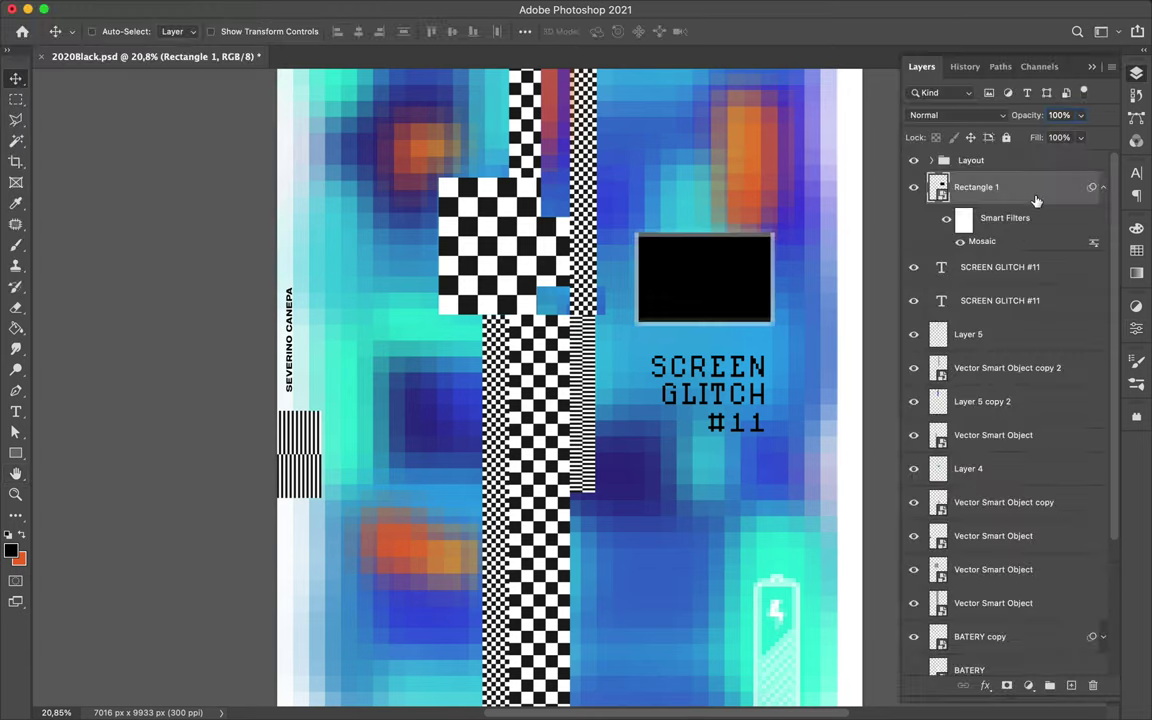
pyautogui.hotkey('ctrl', 'z')
pyautogui.hotkey('ctrl', 'z')
pyautogui.hotkey('ctrl', 'z')
pyautogui.hotkey('ctrl', 't')
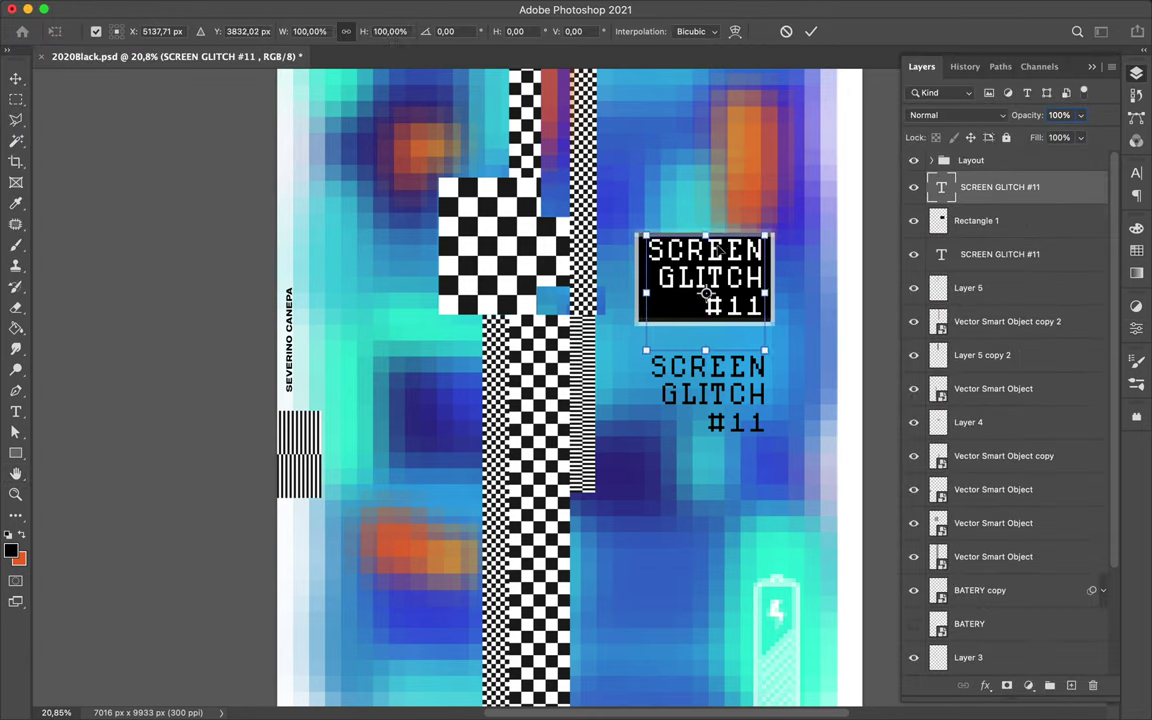
pyautogui.press('Return')
pyautogui.click(481, 9)
pyautogui.click(527, 41)
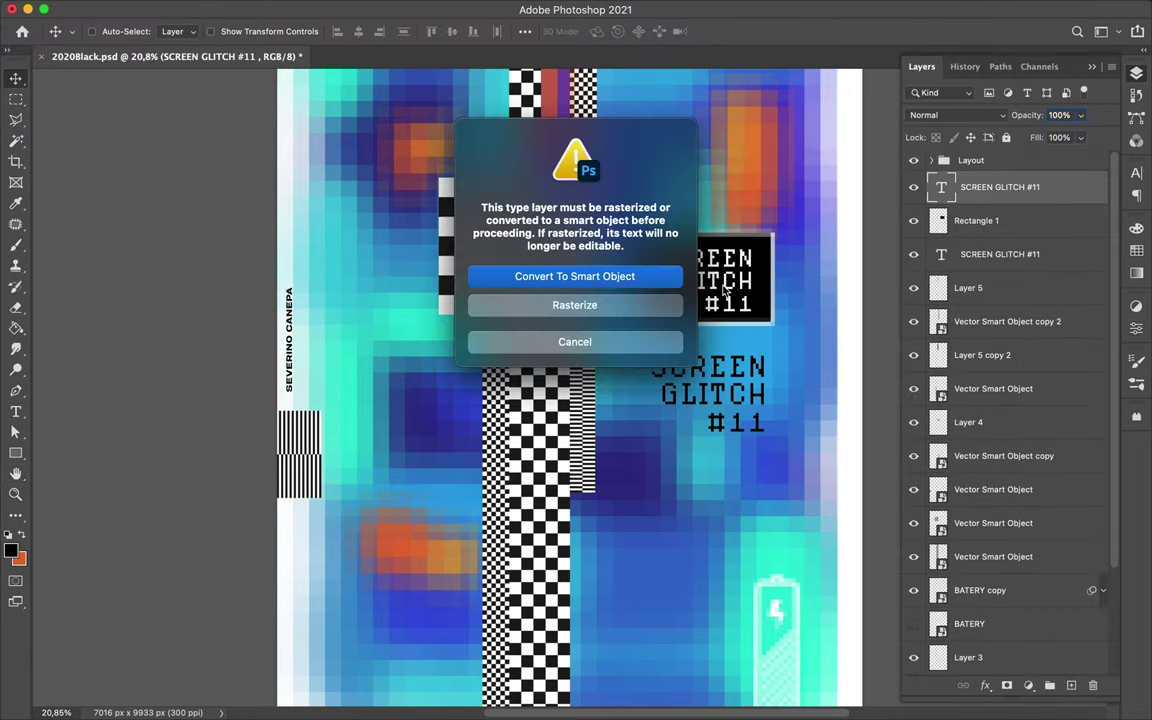
pyautogui.press('Return')
pyautogui.press('Return')
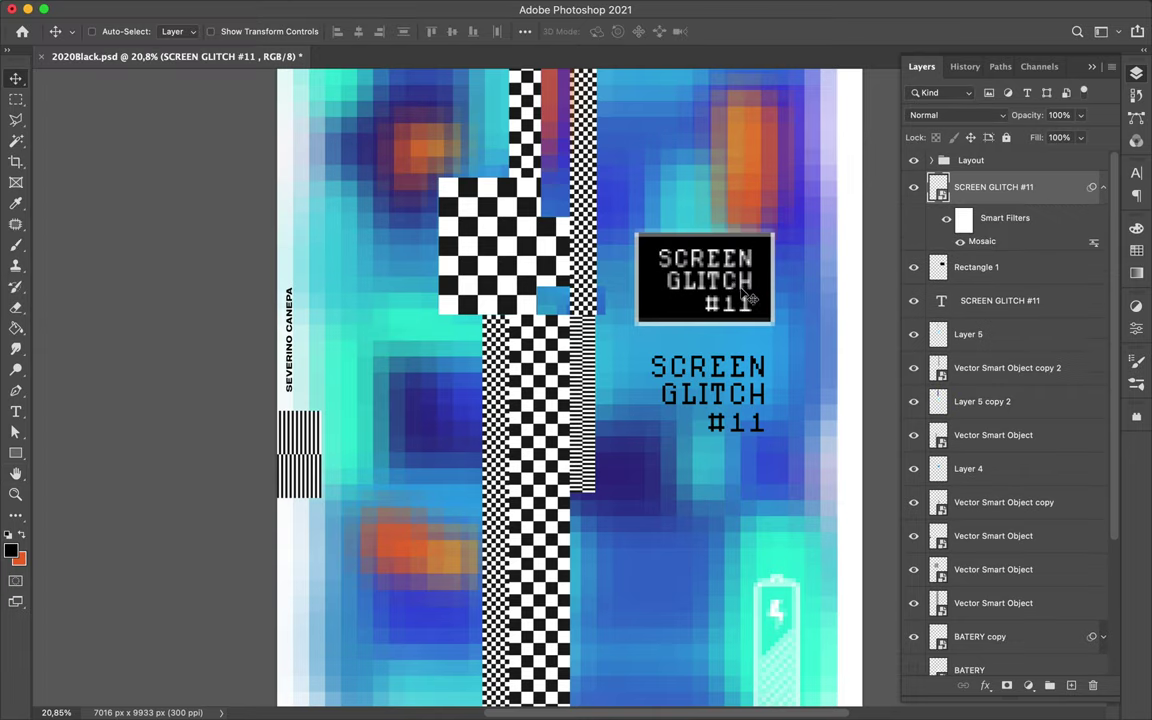
pyautogui.click(658, 300)
# Shrink the black box slightly and link it with the SCREEN GLITCH #11 title.
pyautogui.hotkey('ctrl', 't')
pyautogui.moveTo(637, 323); pyautogui.dragTo(659, 325)
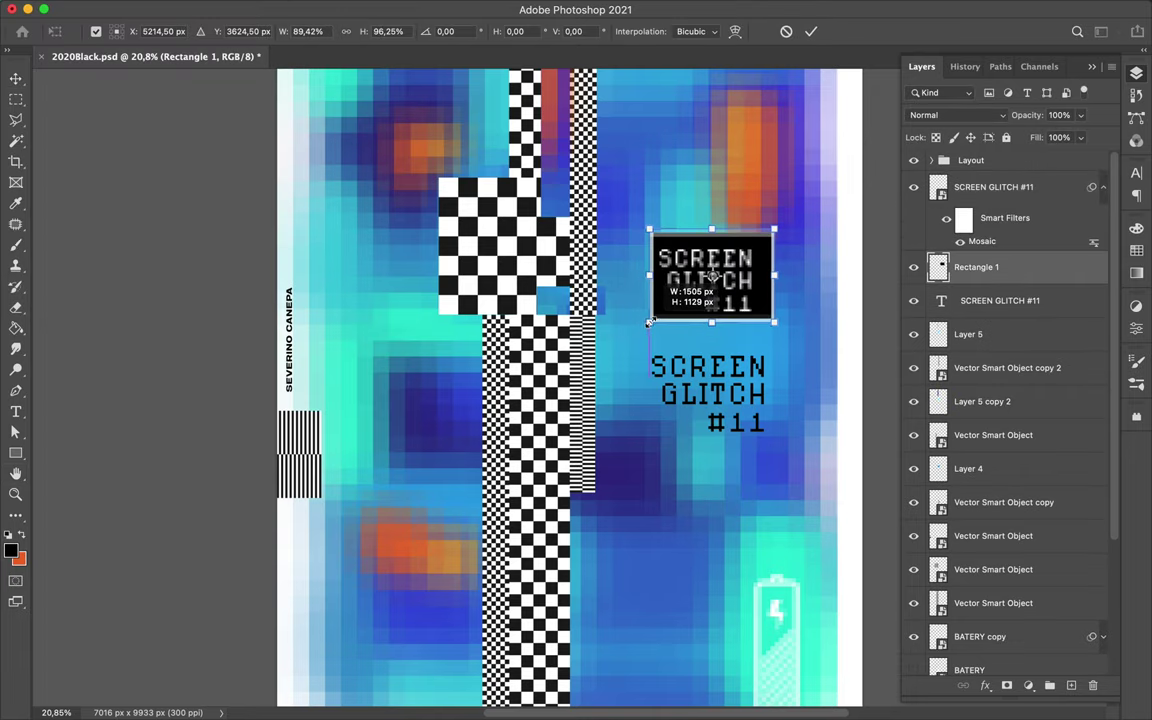
pyautogui.press('Return')
pyautogui.keyDown('ctrl'); pyautogui.click(697, 294); pyautogui.keyUp('ctrl')
pyautogui.keyDown('shift'); pyautogui.click(976, 220); pyautogui.keyUp('shift')
pyautogui.rightClick(976, 220)
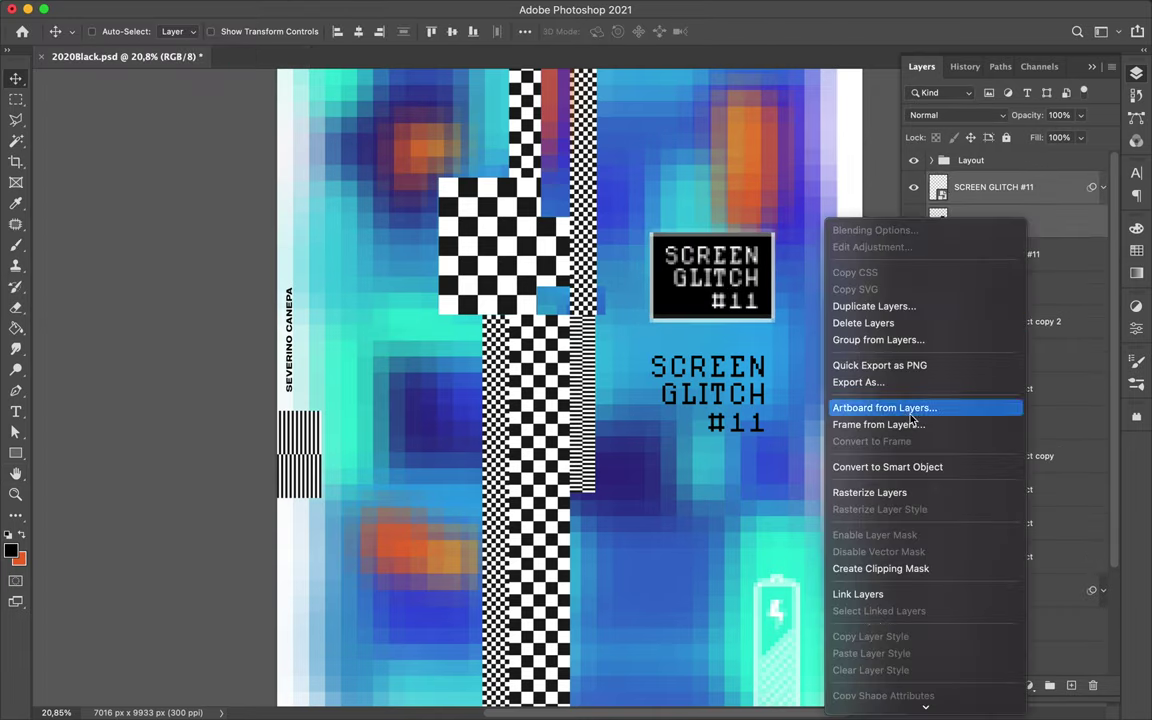
pyautogui.click(795, 596)
# Stack copies of the linked box at top right, lower the black title, and copy the striped area to a new layer.
pyautogui.scroll(3, 600, 400)
pyautogui.moveTo(700, 440)
pyautogui.mouseDown()
pyautogui.moveTo(768, 272)
pyautogui.moveTo(820, 287)
pyautogui.moveTo(812, 312)
pyautogui.moveTo(822, 290)
pyautogui.mouseUp()
pyautogui.scroll(-2, 632, 324)
pyautogui.moveTo(724, 432); pyautogui.dragTo(691, 480)
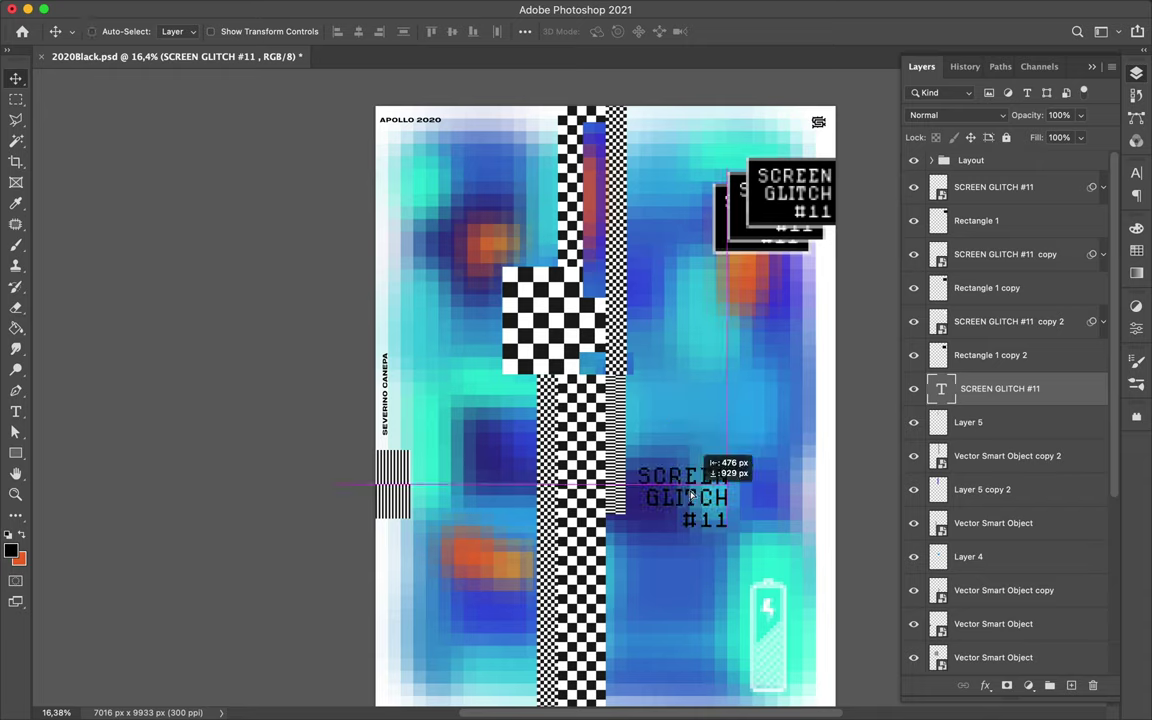
pyautogui.click(391, 476)
pyautogui.press('m')
pyautogui.hotkey('ctrl', 'j')
pyautogui.click(395, 8)
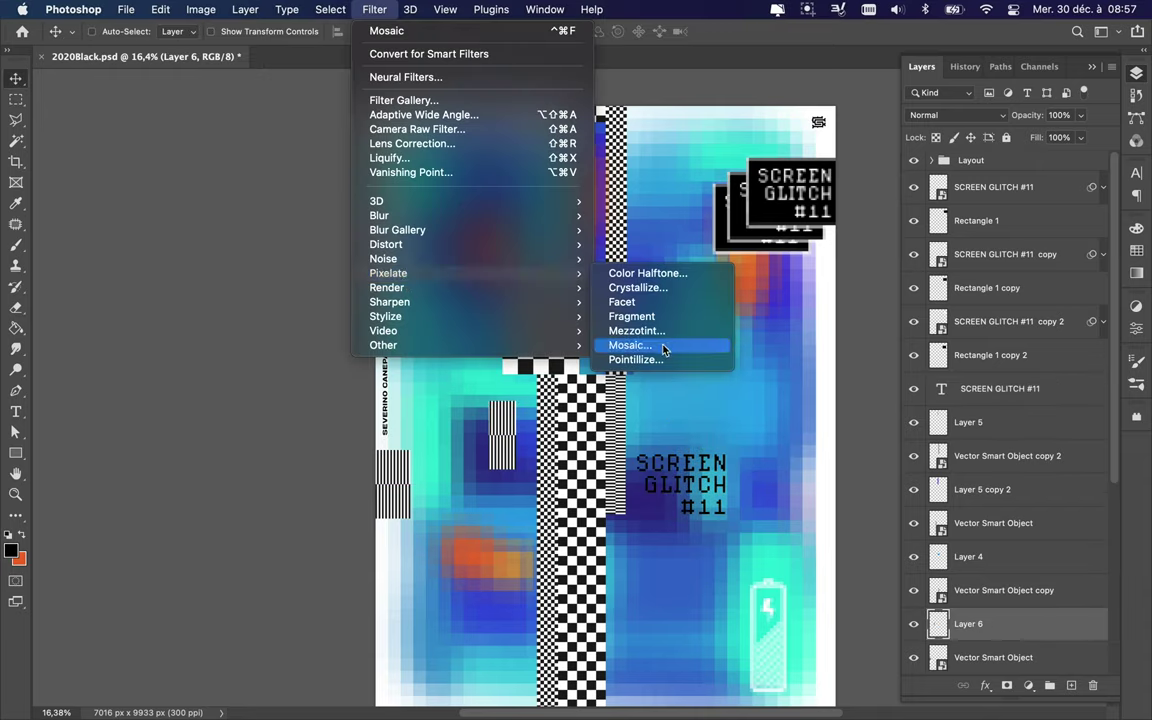
# Mosaic the striped layer at cell size 89, then place and duplicate the grey block.
pyautogui.click(660, 348)
pyautogui.moveTo(47, 261); pyautogui.dragTo(77, 262)
pyautogui.click(210, 41)
pyautogui.moveTo(470, 464)
pyautogui.mouseDown()
pyautogui.moveTo(520, 415)
pyautogui.moveTo(634, 440)
pyautogui.mouseUp()
pyautogui.press('Return')
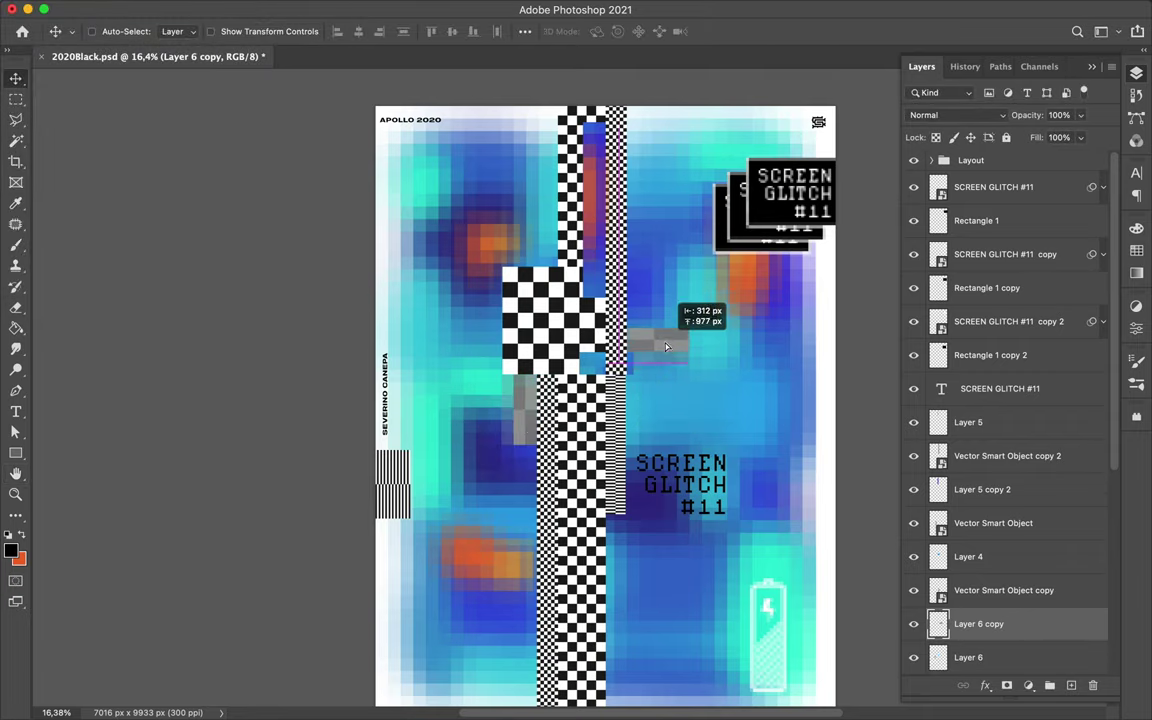
pyautogui.moveTo(550, 320); pyautogui.dragTo(425, 158)
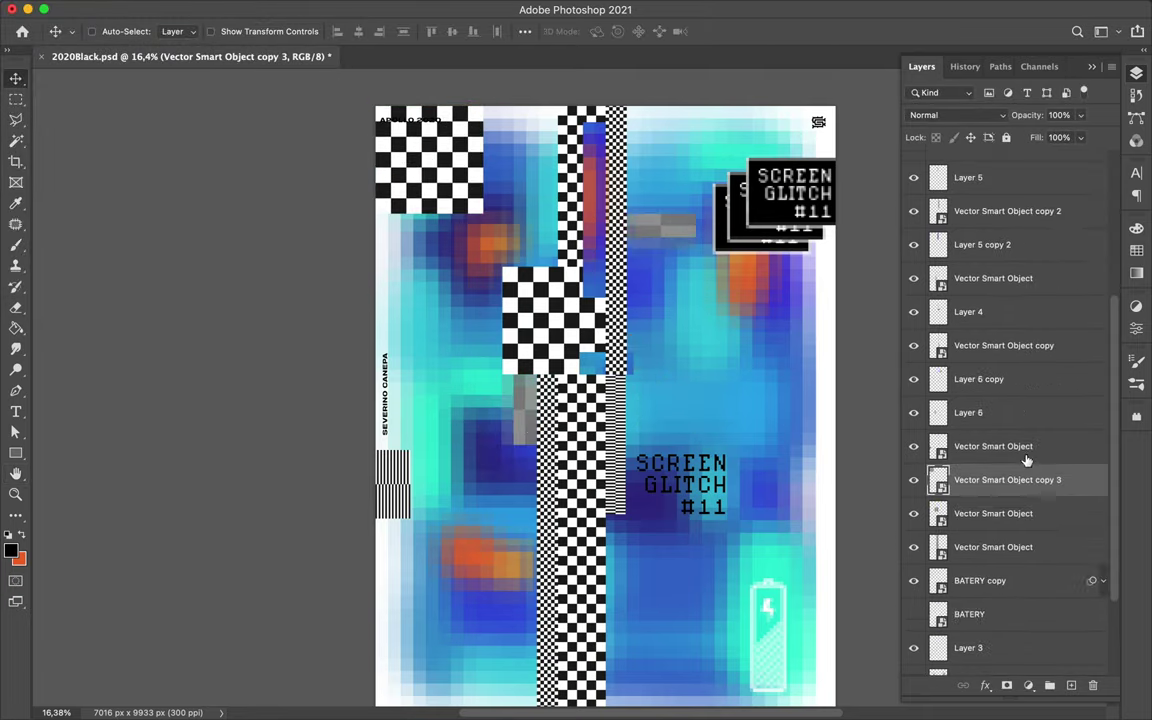
# Move the checker copy down the layer stack and select the APOLLO 2020 title layer.
pyautogui.scroll(-3, 1024, 616)
pyautogui.moveTo(1024, 616); pyautogui.dragTo(1024, 636)
pyautogui.keyDown('super'); pyautogui.click(405, 122); pyautogui.keyUp('super')
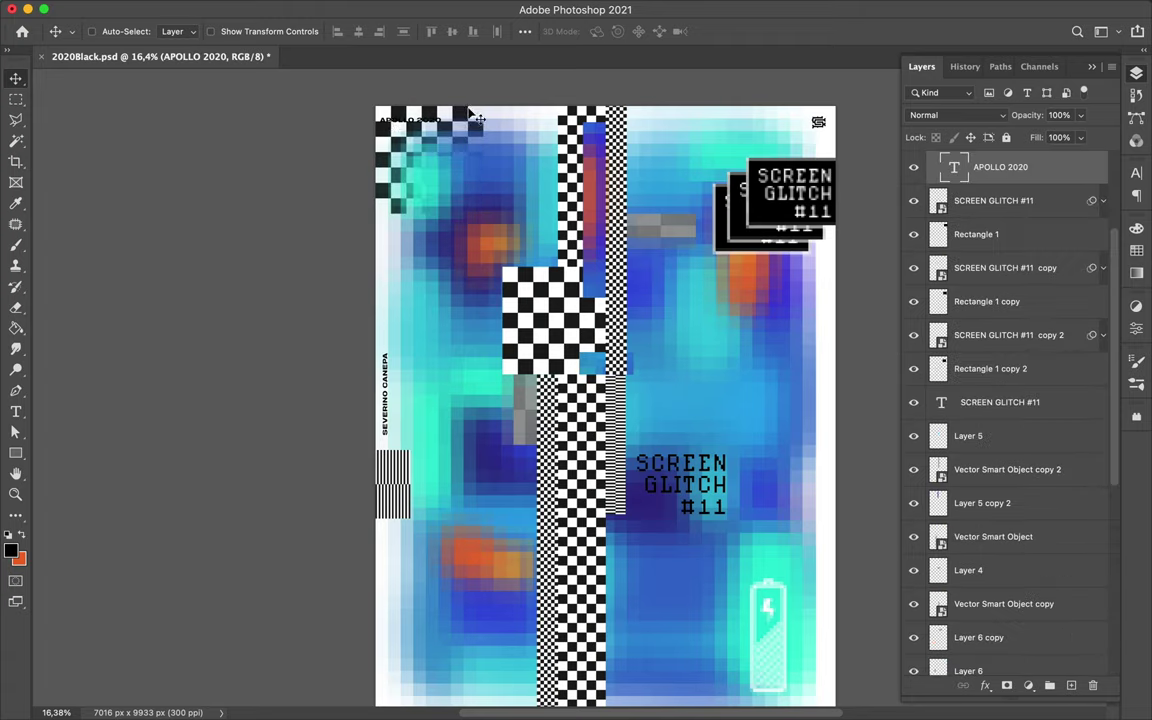
pyautogui.press('a')
pyautogui.click(1136, 249)
pyautogui.press('v')
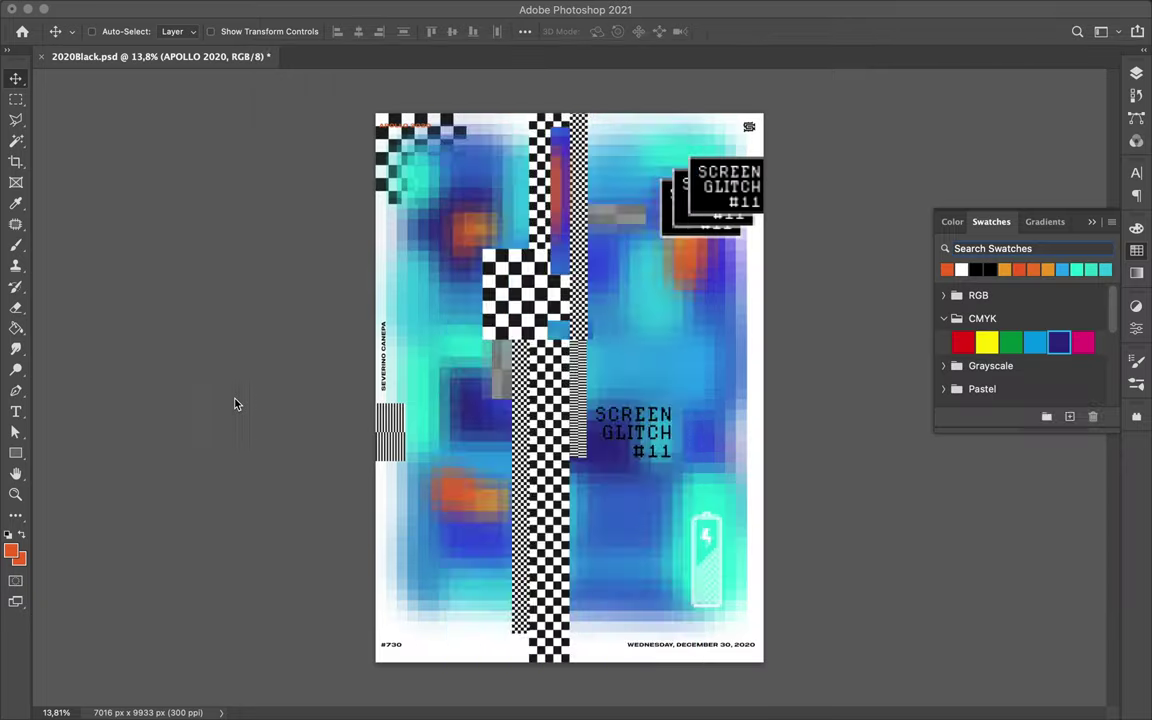
# Paste the Illustrator checker pattern as a smart object and move it down the layer stack.
pyautogui.press('super+v')
pyautogui.press('Return')
pyautogui.click(1136, 73)
pyautogui.moveTo(993, 157); pyautogui.dragTo(1000, 580)
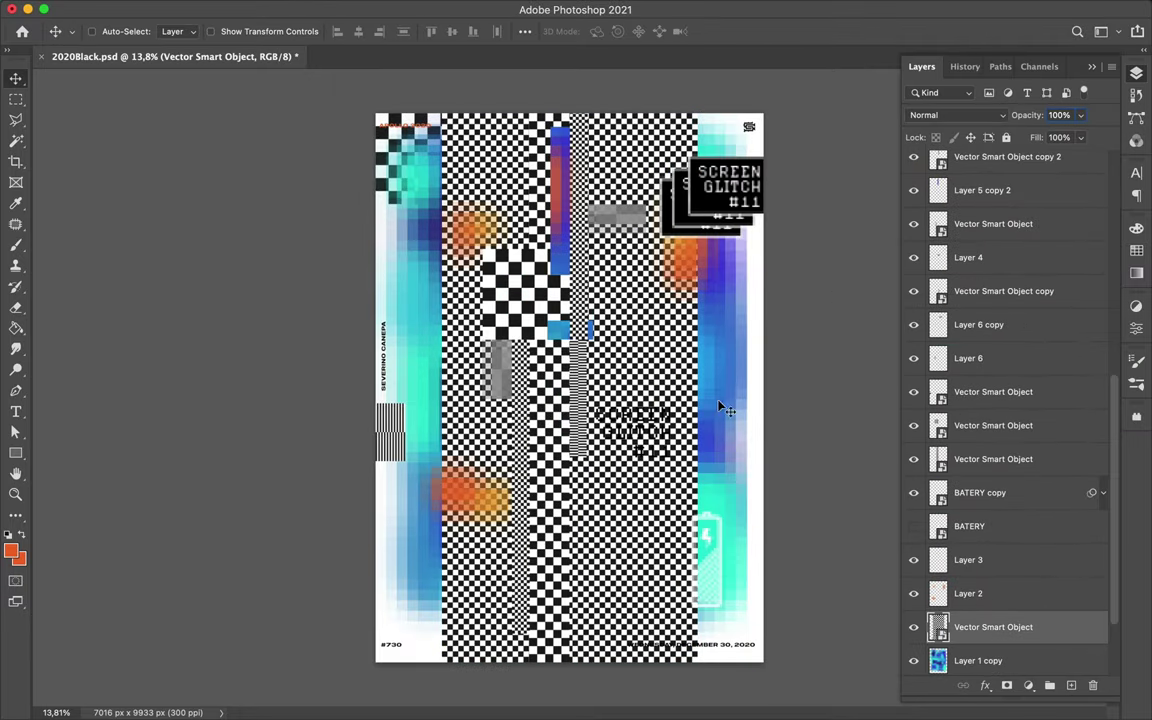
# Cut the area around the lower title to Layer 7, place it behind the title, and reorder it between Layer 1 copy and Layer 1.
pyautogui.press('m')
pyautogui.moveTo(667, 386); pyautogui.dragTo(565, 345)
pyautogui.press('Delete')
pyautogui.press('Return')
pyautogui.rightClick(960, 627)
pyautogui.click(840, 690)
pyautogui.press('Delete')
pyautogui.press('v')
pyautogui.moveTo(710, 408); pyautogui.dragTo(792, 378)
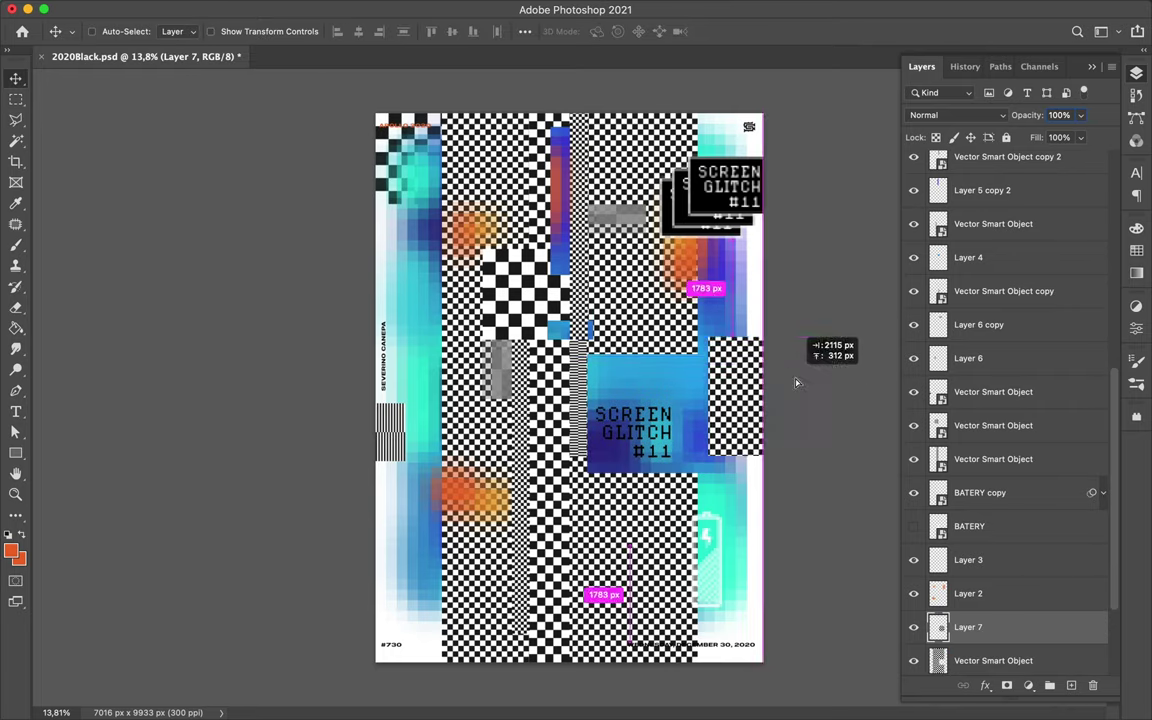
pyautogui.scroll(-4, 990, 500)
pyautogui.moveTo(968, 483); pyautogui.dragTo(968, 557)
# Copy a strip of the blue paint onto a new layer and move it.
pyautogui.press('m')
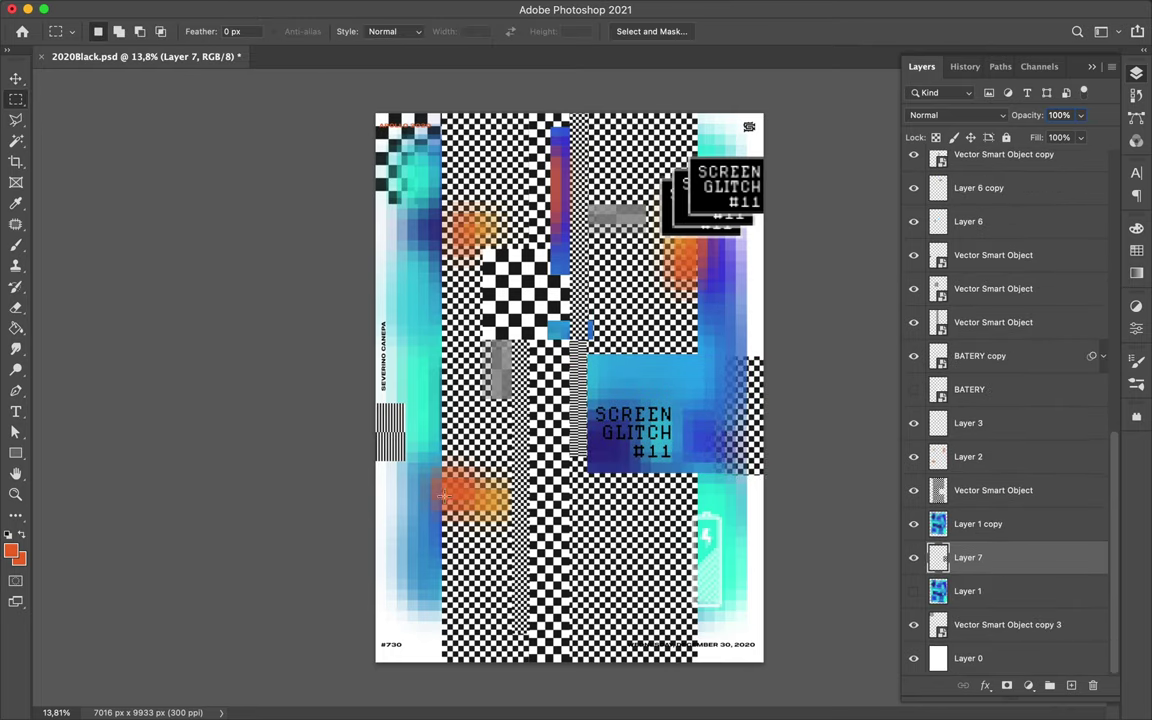
pyautogui.click(1029, 490)
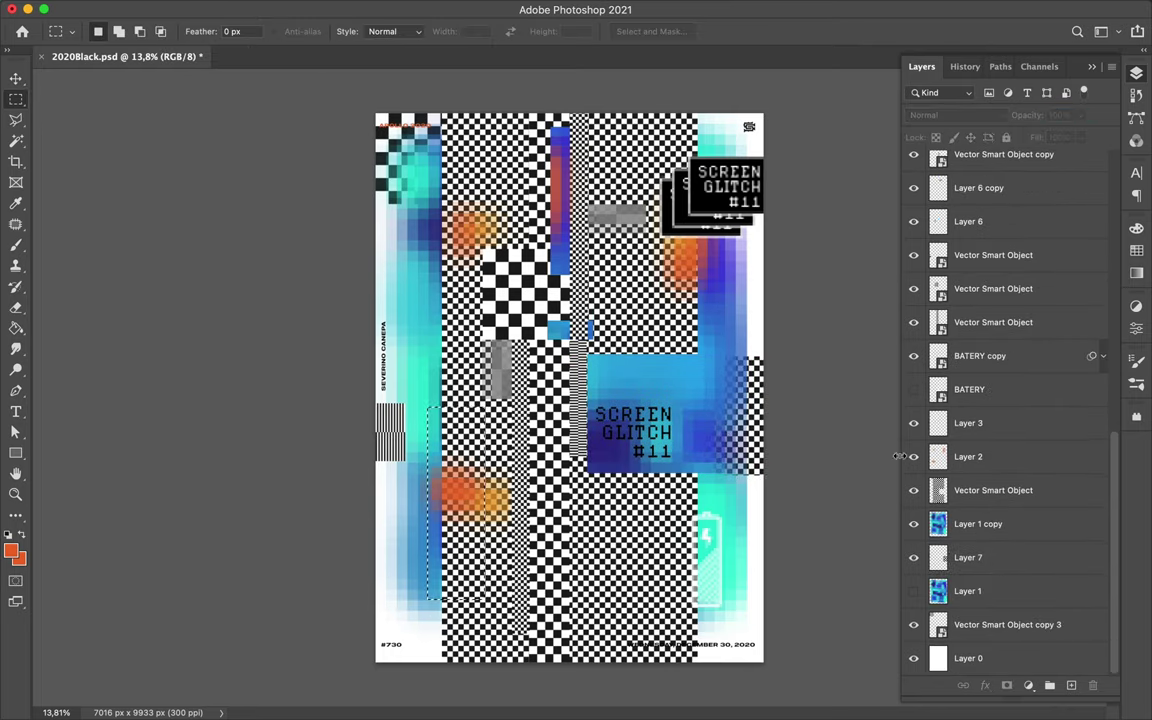
pyautogui.hotkey('ctrl', 'j')
pyautogui.press('v')
pyautogui.moveTo(420, 566); pyautogui.dragTo(432, 566)
# Copy another blue strip onto a new layer and raise it above the checkerboard.
pyautogui.hotkey('alt', '[')
pyautogui.hotkey('alt', '[')
pyautogui.press('m')
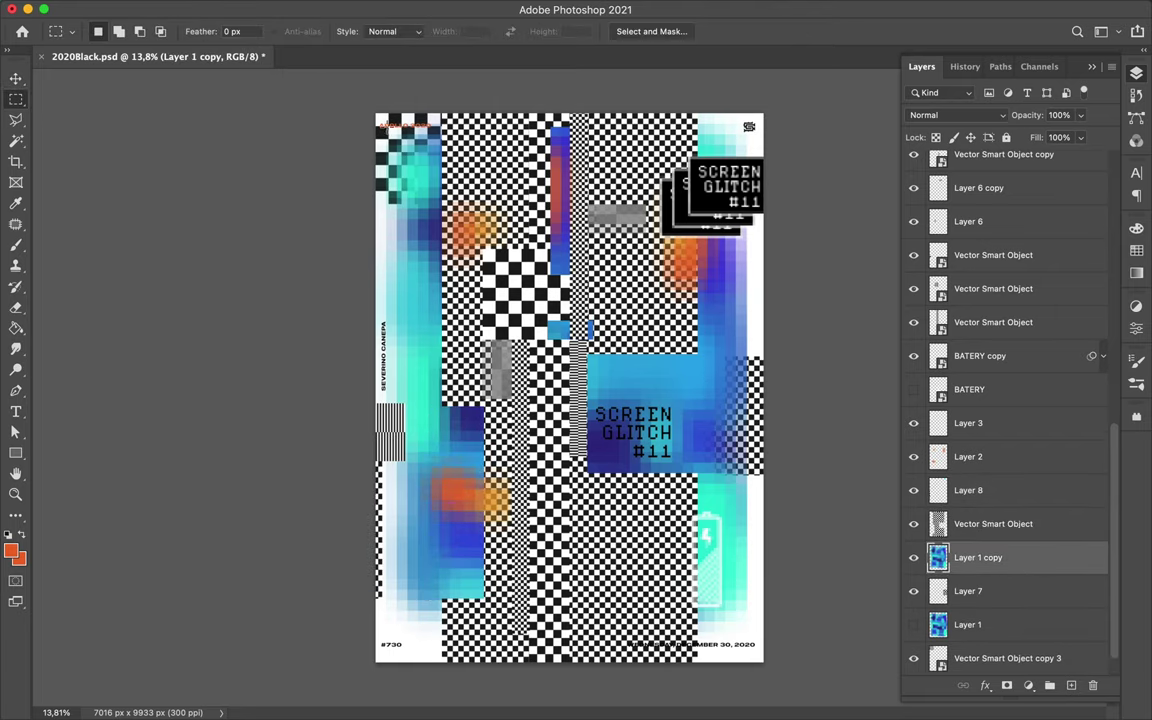
pyautogui.hotkey('ctrl', 'j')
pyautogui.moveTo(978, 557); pyautogui.dragTo(978, 255)
pyautogui.press('v')
pyautogui.click(652, 250)
pyautogui.press('m')
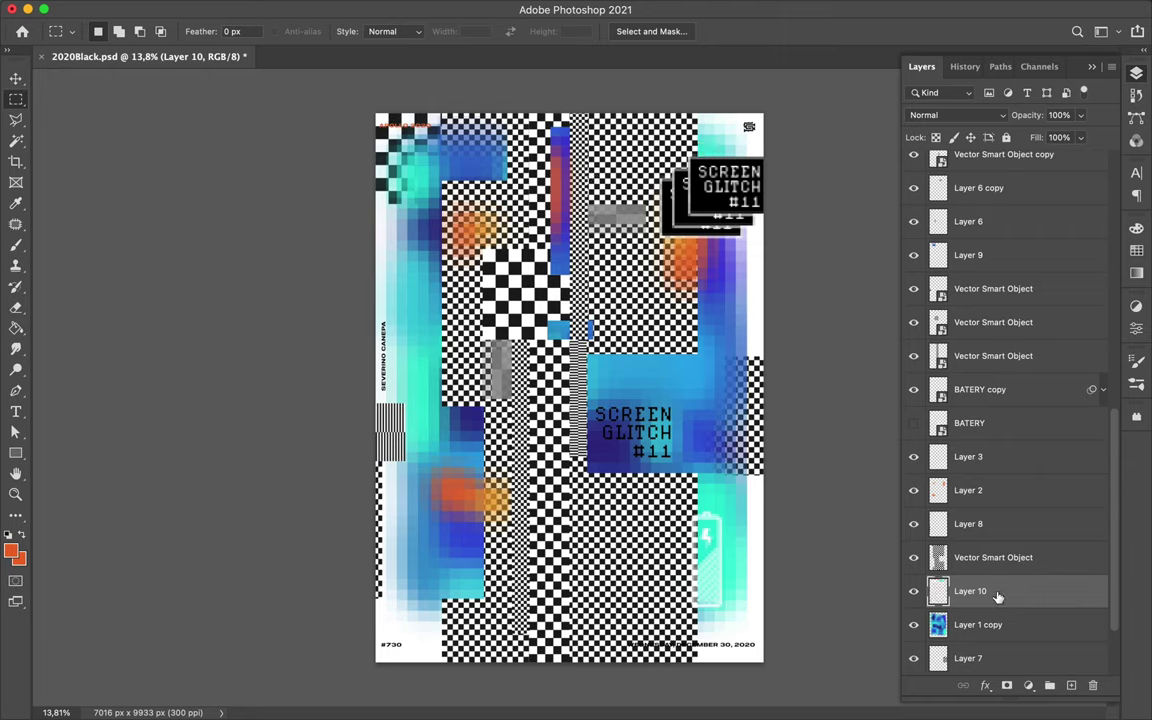
pyautogui.moveTo(997, 597); pyautogui.dragTo(990, 222)
pyautogui.press('v')
pyautogui.click(725, 510)
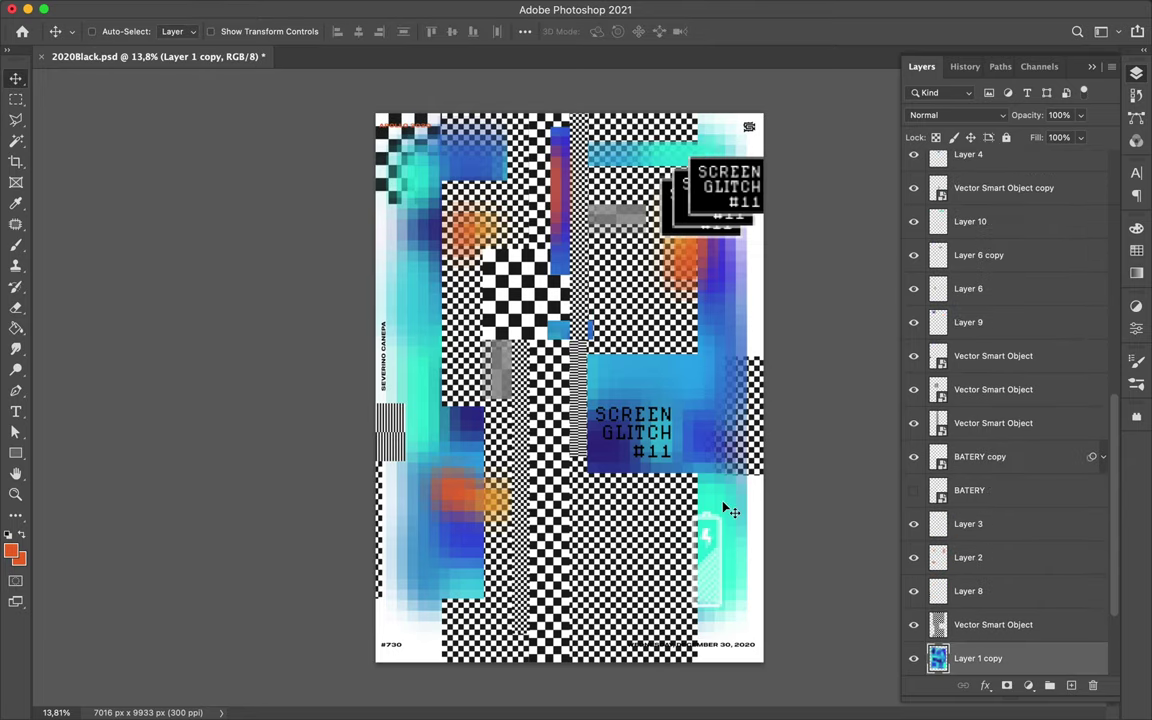
# Copy a cyan paint patch to a new layer above the checkerboard, placed near the bottom centre.
pyautogui.press('m')
pyautogui.moveTo(645, 471); pyautogui.dragTo(723, 585)
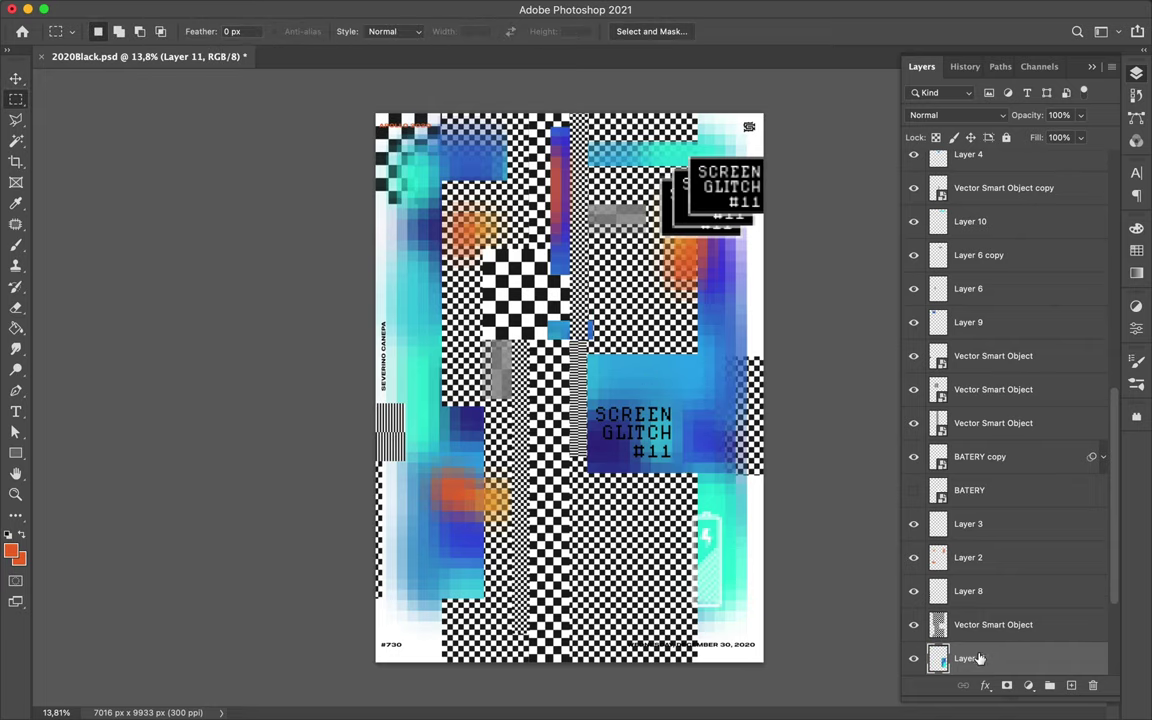
pyautogui.hotkey('ctrl', 'j')
pyautogui.press('v')
pyautogui.moveTo(560, 505); pyautogui.dragTo(605, 550)
pyautogui.moveTo(969, 188); pyautogui.dragTo(1000, 450)
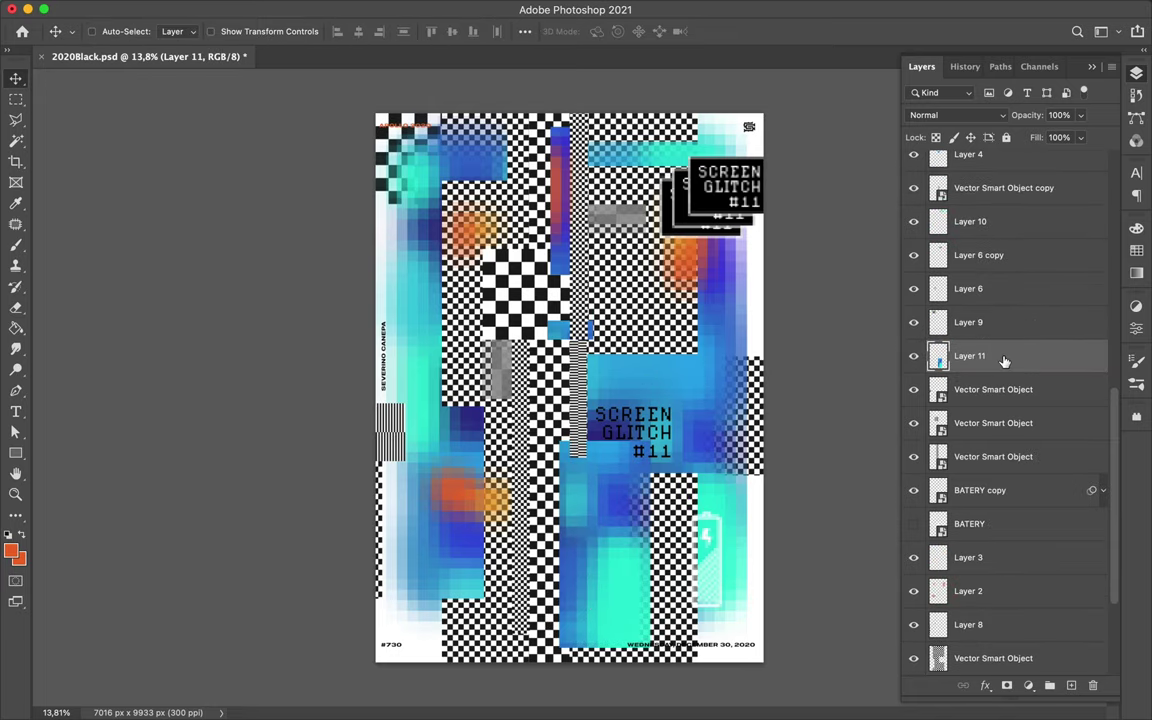
pyautogui.moveTo(624, 526); pyautogui.dragTo(566, 521)
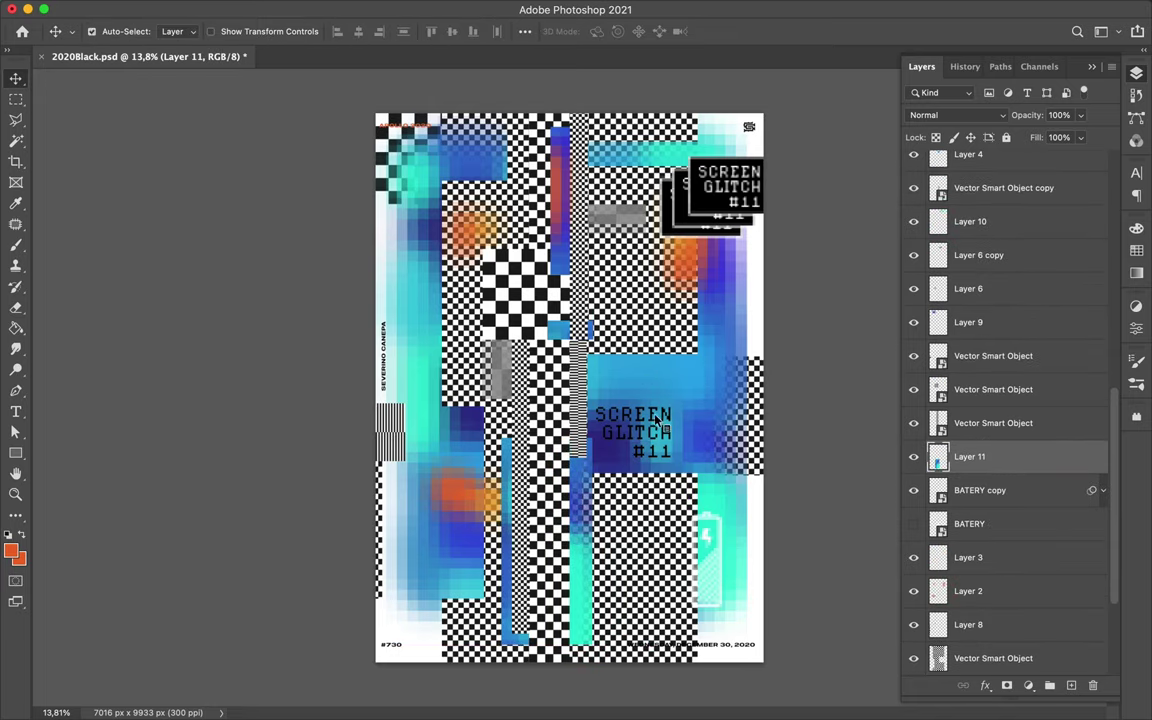
# Move the SCREEN GLITCH #11 text up and right, then copy more blue paint areas onto new layers.
pyautogui.moveTo(657, 421); pyautogui.dragTo(697, 383)
pyautogui.hotkey('alt', 'shift', ',')
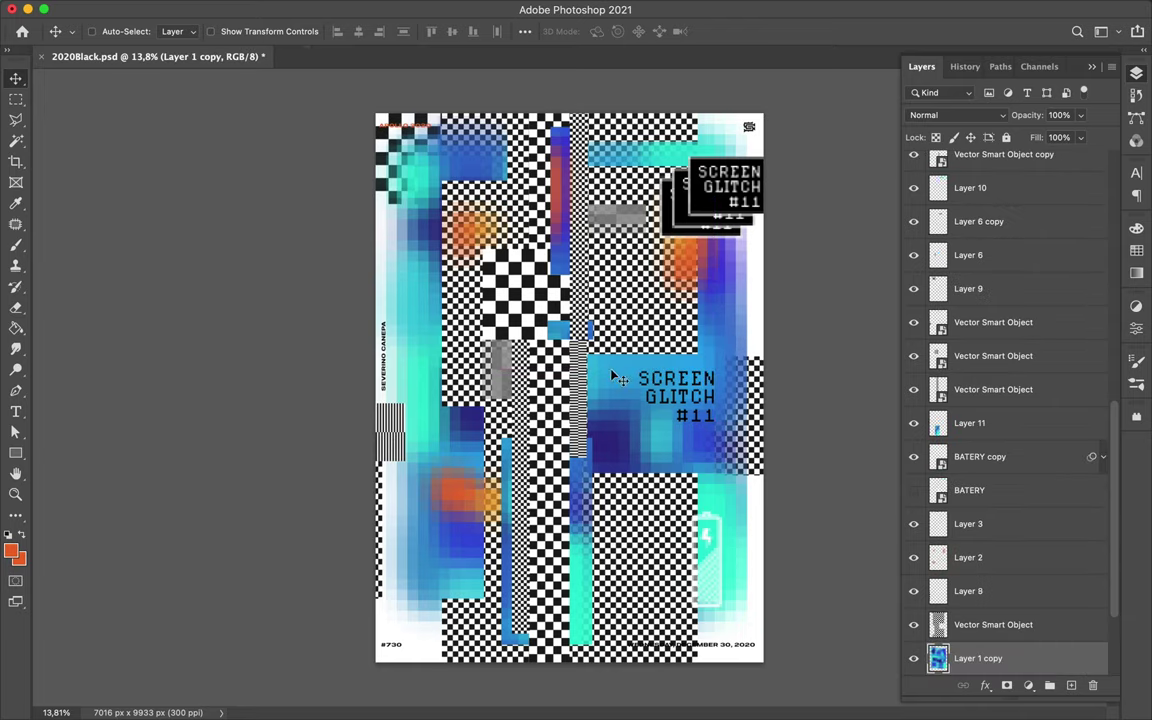
pyautogui.press('m')
pyautogui.moveTo(550, 136); pyautogui.dragTo(640, 222)
pyautogui.moveTo(968, 658); pyautogui.dragTo(968, 255)
pyautogui.moveTo(596, 478); pyautogui.dragTo(697, 600)
pyautogui.hotkey('ctrl', 'j')
pyautogui.press('v')
pyautogui.click(409, 8)
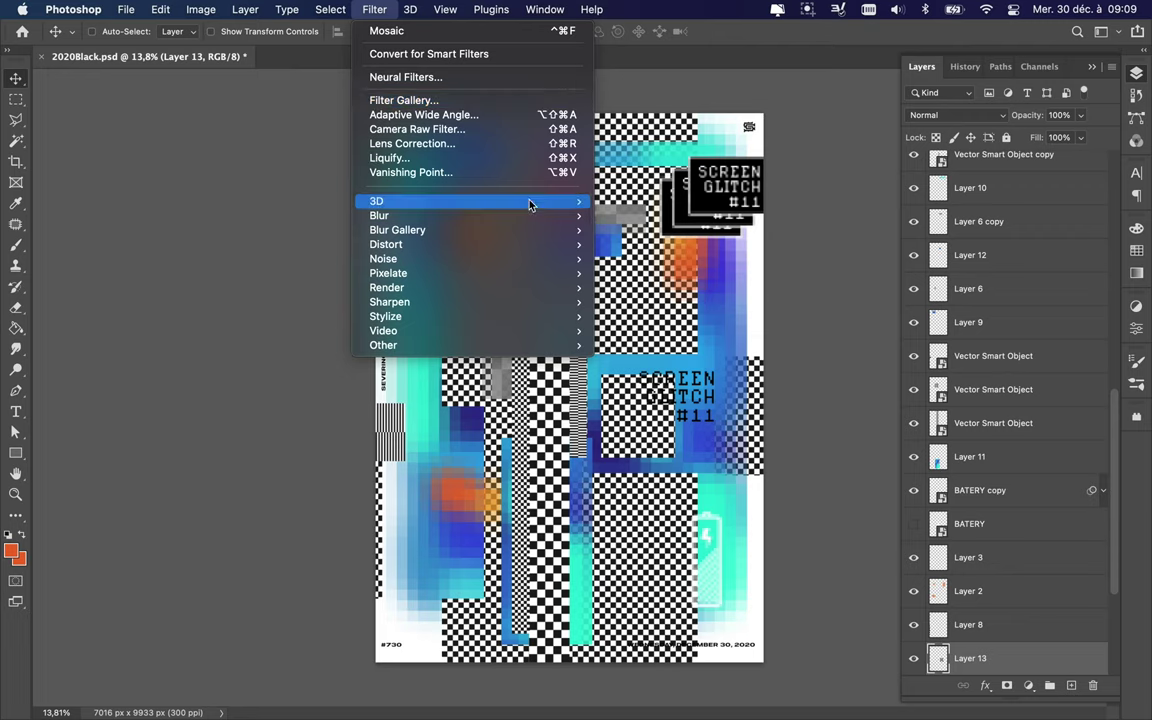
# Give Layer 13 a Gaussian Blur of radius 59,0 and a Mosaic of cell size 124.
pyautogui.click(640, 270)
pyautogui.moveTo(827, 312); pyautogui.dragTo(811, 311)
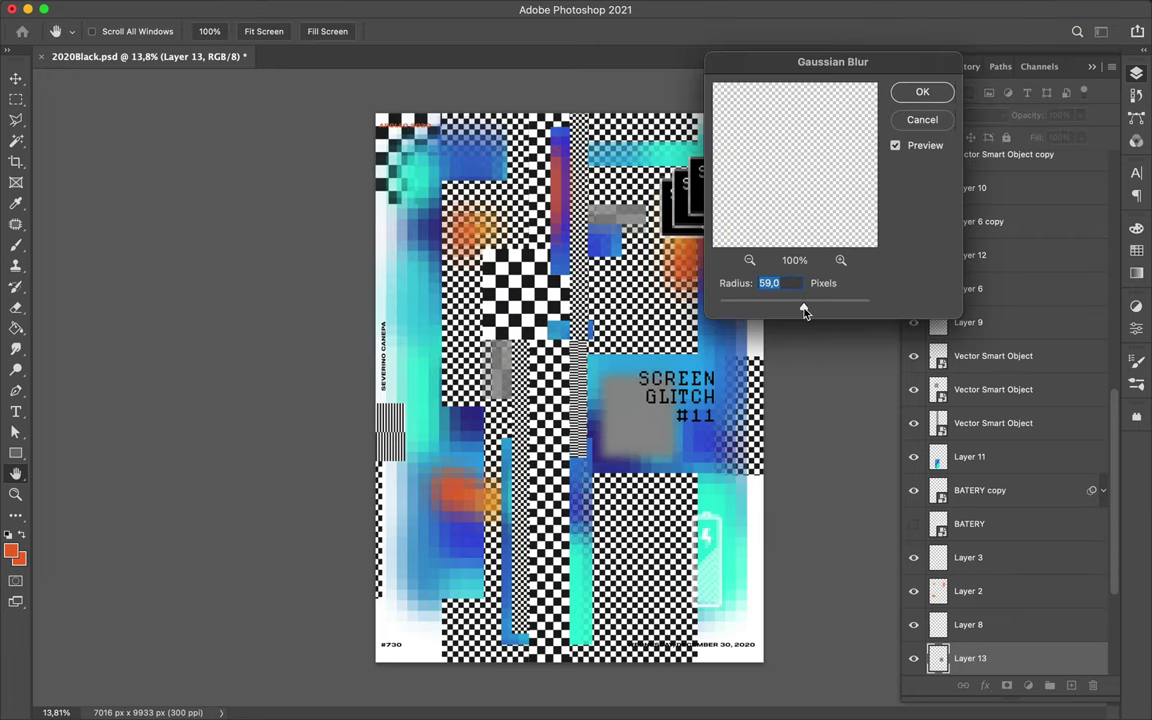
pyautogui.click(922, 91)
pyautogui.click(410, 8)
pyautogui.click(630, 330)
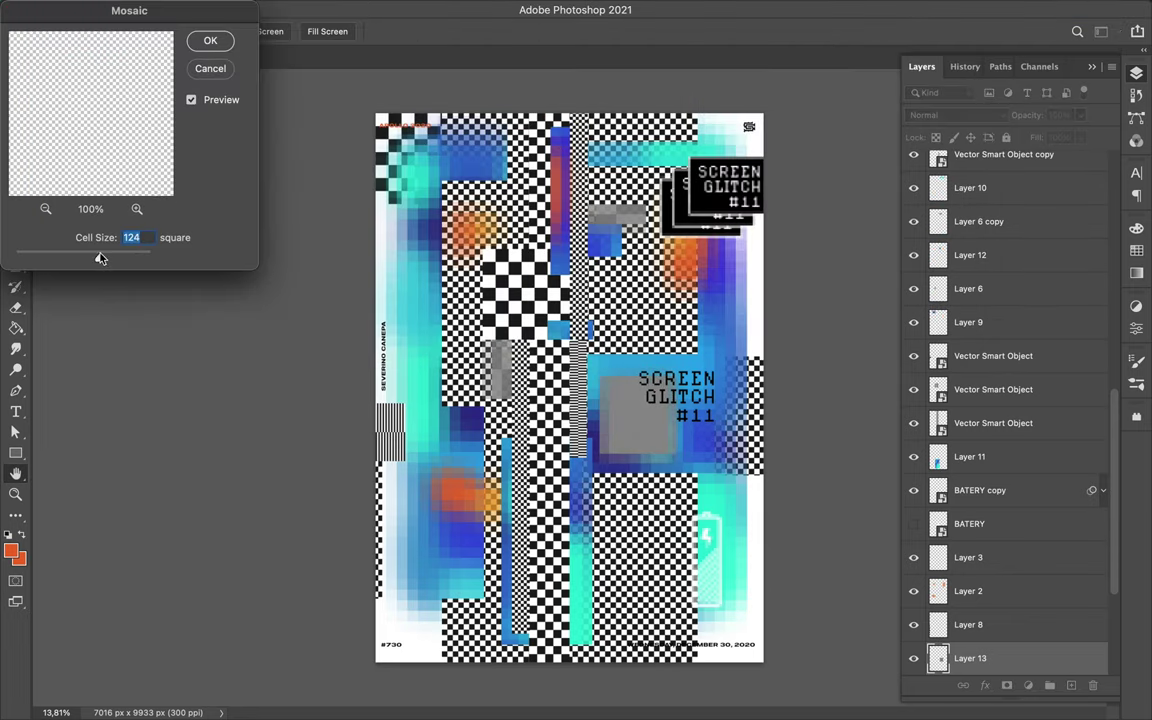
pyautogui.press('Return')
# Place copies of the grey block on the left edge and beside the checkerboard, flipping one.
pyautogui.moveTo(600, 290)
pyautogui.mouseDown()
pyautogui.moveTo(811, 366)
pyautogui.moveTo(375, 653)
pyautogui.mouseUp()
pyautogui.moveTo(419, 387); pyautogui.dragTo(419, 387)
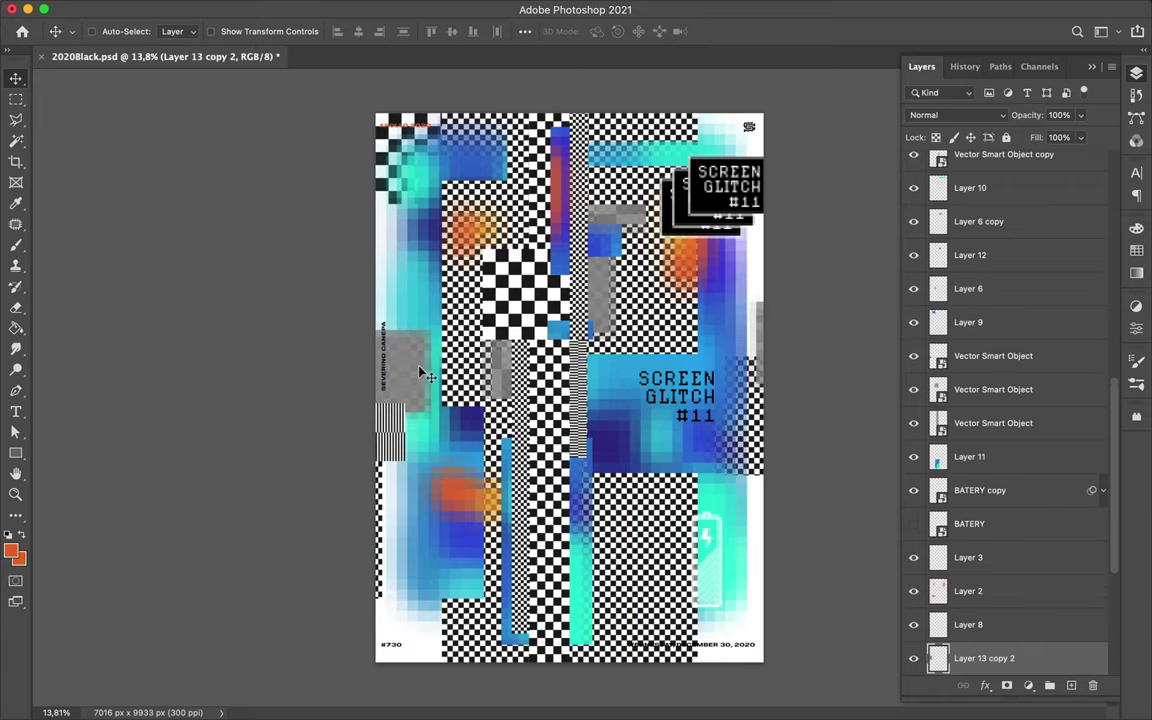
pyautogui.press('m')
pyautogui.hotkey('ctrl', 'j')
pyautogui.press('v')
pyautogui.hotkey('ctrl', 't')
pyautogui.press('Return')
pyautogui.moveTo(466, 351); pyautogui.dragTo(487, 280)
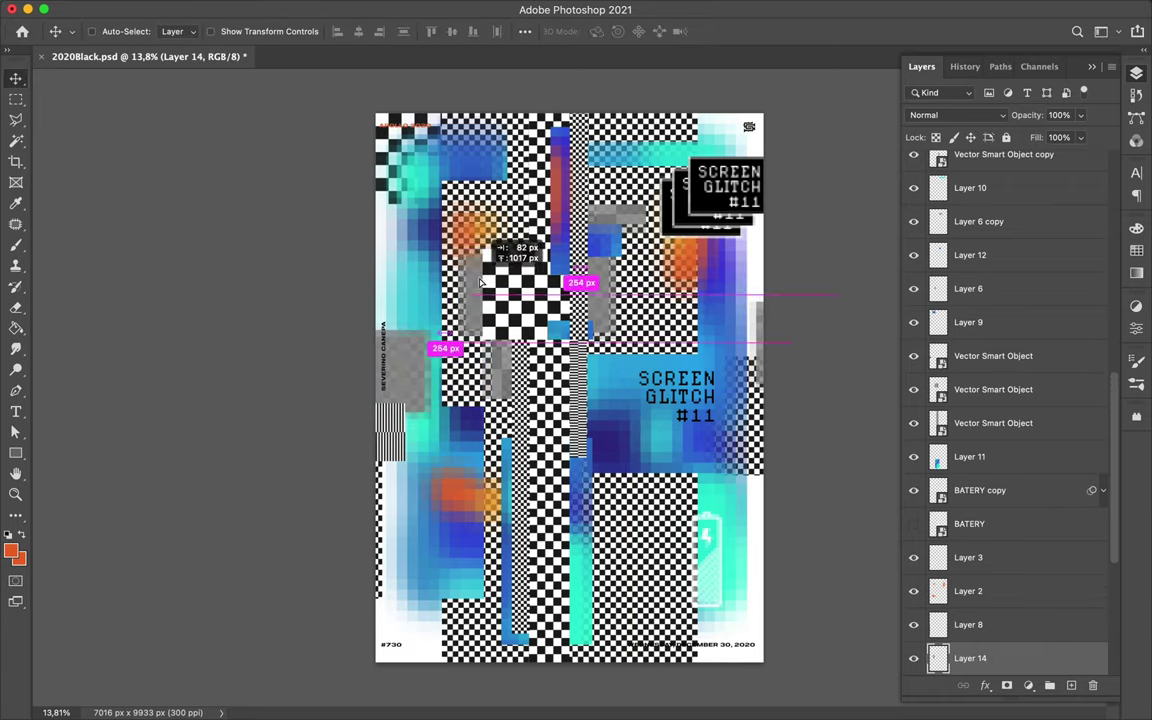
pyautogui.keyDown('ctrl'); pyautogui.click(710, 190); pyautogui.keyUp('ctrl')
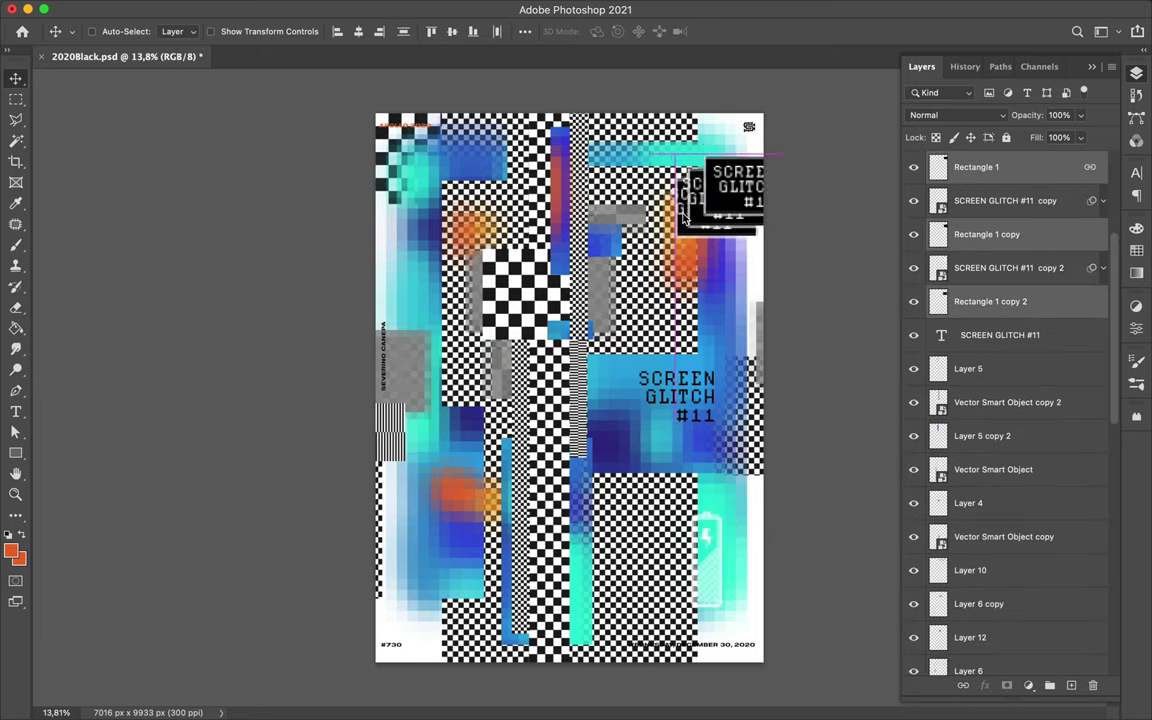
# Copy the stacked glitch boxes to the left edge, shrink one and lower it in the layer stack.
pyautogui.keyDown('shift'); pyautogui.click(978, 203); pyautogui.keyUp('shift')
pyautogui.moveTo(740, 195); pyautogui.dragTo(390, 250)
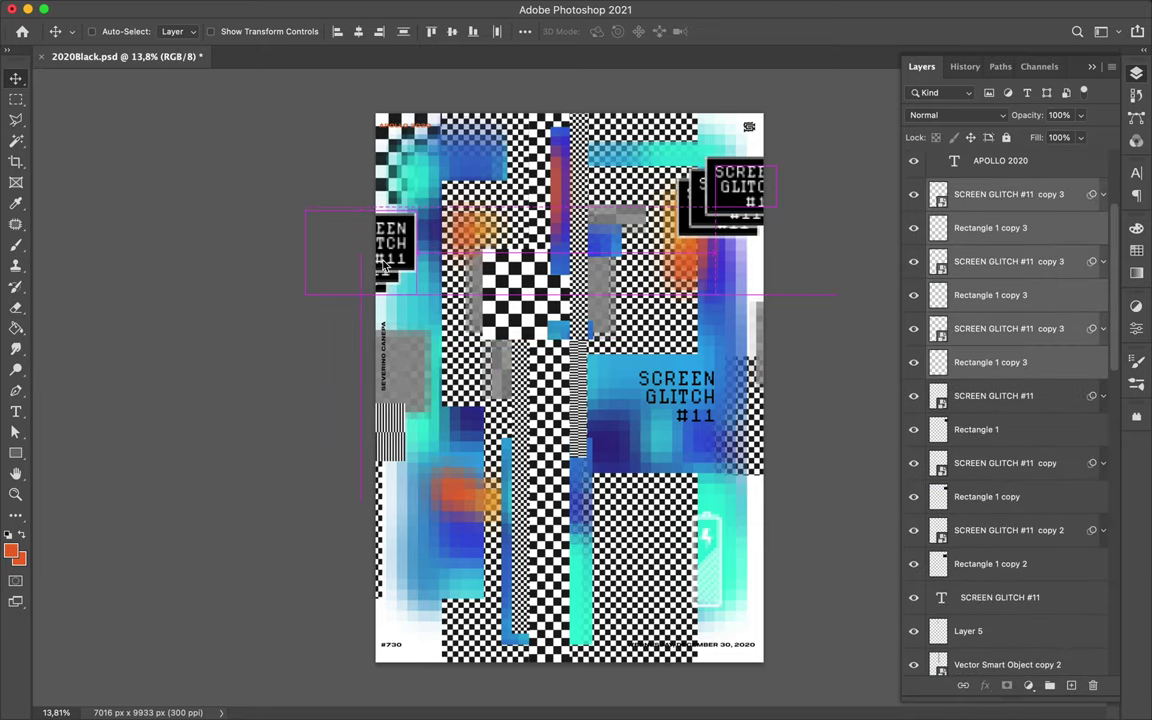
pyautogui.hotkey('ctrl', 't')
pyautogui.moveTo(615, 255); pyautogui.dragTo(555, 222)
pyautogui.press('Return')
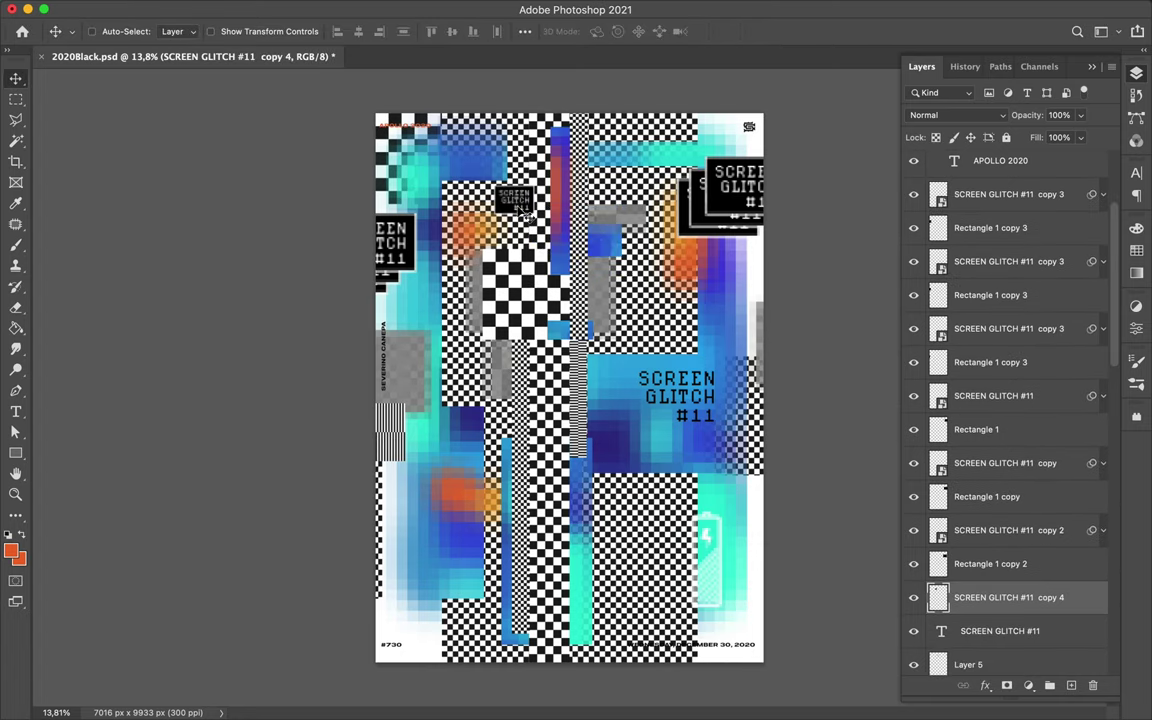
pyautogui.moveTo(1000, 194); pyautogui.dragTo(964, 432)
pyautogui.hotkey('ctrl', '[')
pyautogui.hotkey('ctrl', '[')
pyautogui.hotkey('ctrl', '[')
pyautogui.hotkey('ctrl', '[')
pyautogui.hotkey('ctrl', '[')
pyautogui.hotkey('ctrl', '[')
# Add more SCREEN GLITCH box copies lower on the poster and near the top centre.
pyautogui.hotkey('ctrl', '[')
pyautogui.hotkey('ctrl', '[')
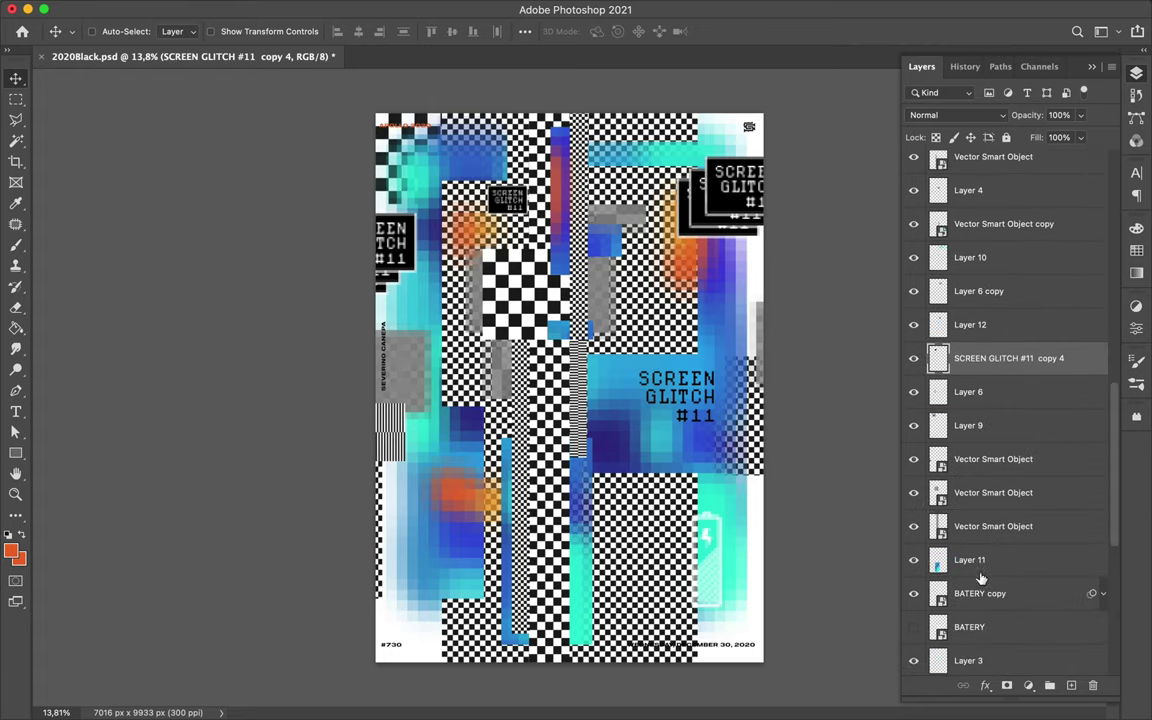
pyautogui.hotkey('ctrl', '[')
pyautogui.hotkey('ctrl', '[')
pyautogui.hotkey('ctrl', '[')
pyautogui.moveTo(513, 203); pyautogui.dragTo(503, 461)
pyautogui.moveTo(1000, 526)
pyautogui.mouseDown()
pyautogui.moveTo(983, 187)
pyautogui.moveTo(985, 257)
pyautogui.mouseUp()
pyautogui.moveTo(462, 402)
pyautogui.mouseDown()
pyautogui.moveTo(462, 505)
pyautogui.moveTo(472, 100)
pyautogui.moveTo(597, 165)
pyautogui.moveTo(597, 180)
pyautogui.mouseUp()
pyautogui.hotkey('ctrl', '[')
pyautogui.hotkey('ctrl', '[')
pyautogui.hotkey('ctrl', '[')
pyautogui.hotkey('ctrl', '[')
pyautogui.hotkey('ctrl', '[')
pyautogui.hotkey('ctrl', '[')
pyautogui.moveTo(597, 180); pyautogui.dragTo(668, 252)
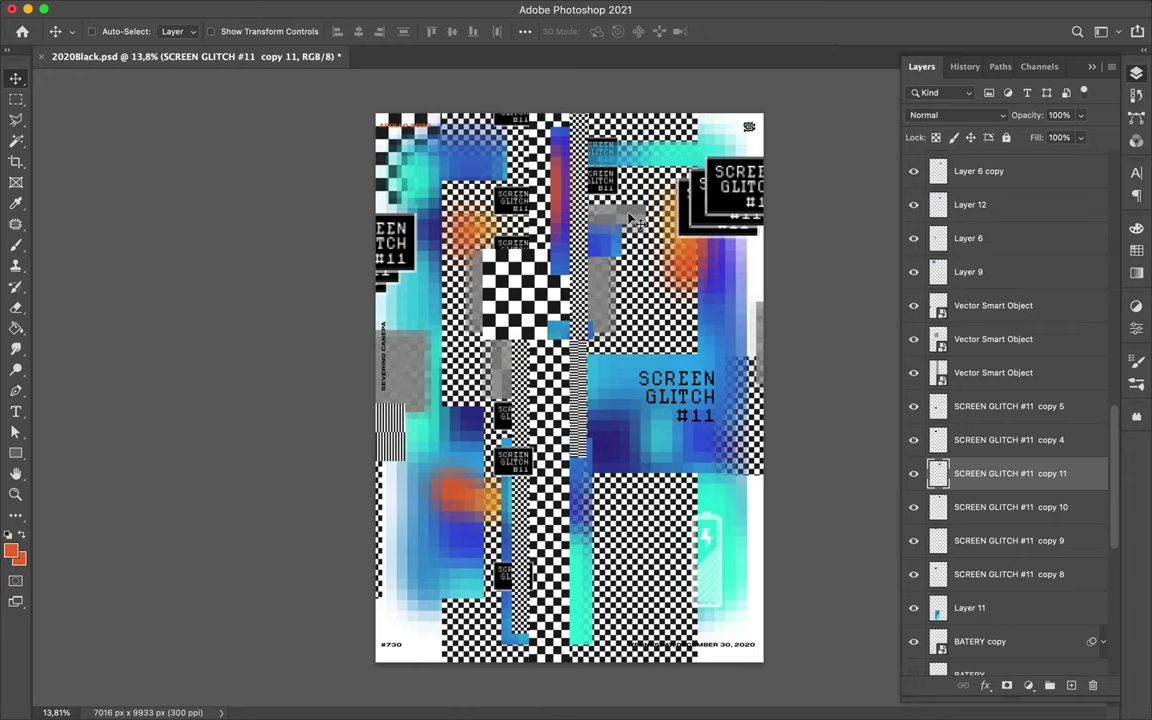
# Copy a blue bar from the bottom checkerboard artwork onto a new layer.
pyautogui.keyDown('ctrl'); pyautogui.click(578, 465); pyautogui.keyUp('ctrl')
pyautogui.press('m')
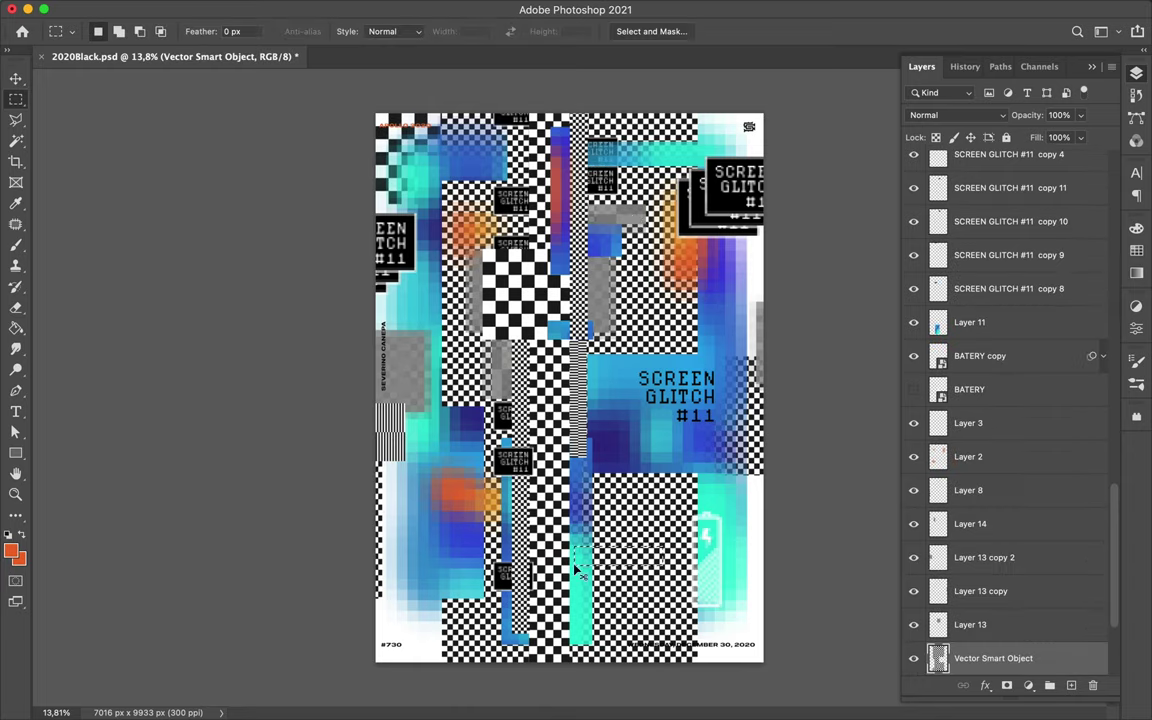
pyautogui.hotkey('ctrl', 'j')
pyautogui.press('v')
# Duplicate the BATERY icon to the lower left and rotate the copy -90°.
pyautogui.click(716, 566)
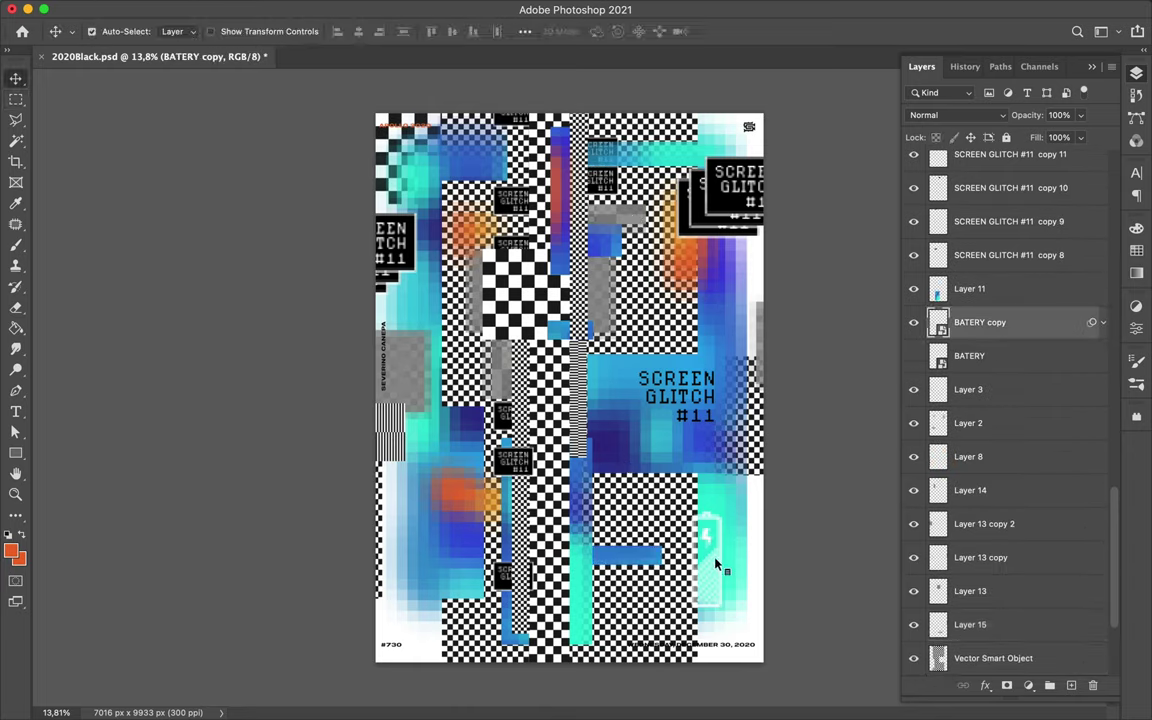
pyautogui.moveTo(716, 566); pyautogui.dragTo(430, 537)
pyautogui.hotkey('ctrl', 't')
pyautogui.moveTo(400, 498)
pyautogui.mouseDown()
pyautogui.moveTo(388, 540)
pyautogui.moveTo(705, 248)
pyautogui.mouseUp()
pyautogui.press('Return')
# Move a checker piece from the top artwork to a new spot near the centre.
pyautogui.keyDown('ctrl'); pyautogui.click(540, 305); pyautogui.keyUp('ctrl')
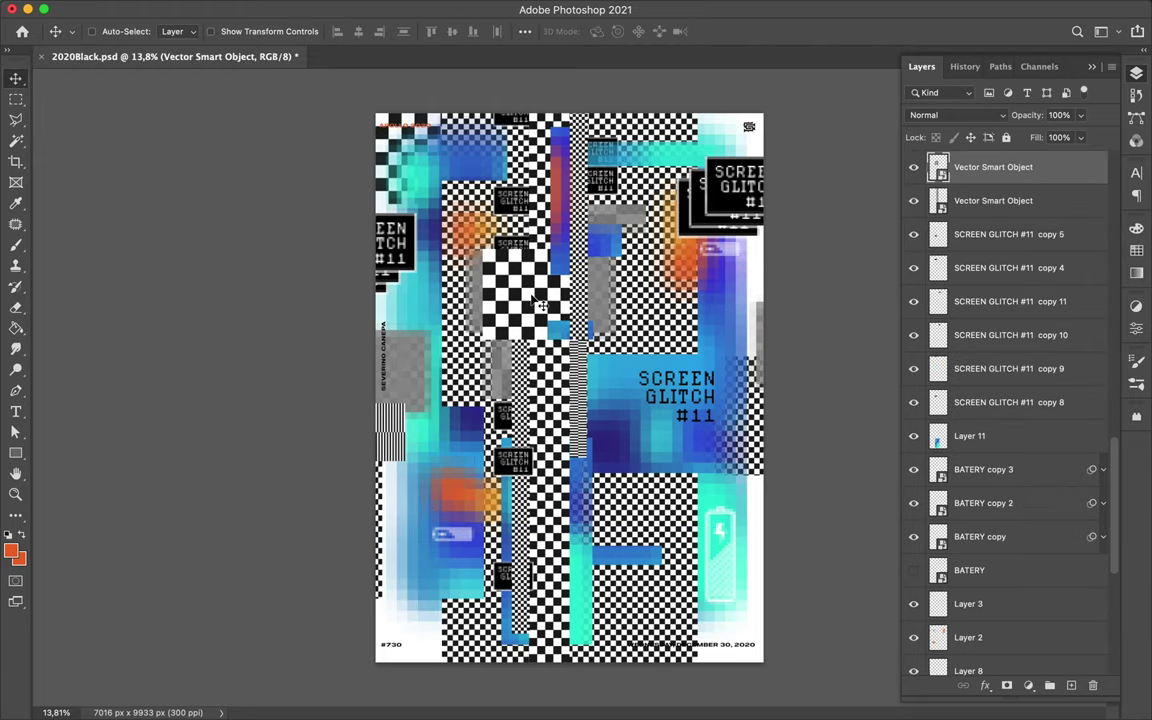
pyautogui.press('super+Tab')
pyautogui.scroll(3, 556, 231)
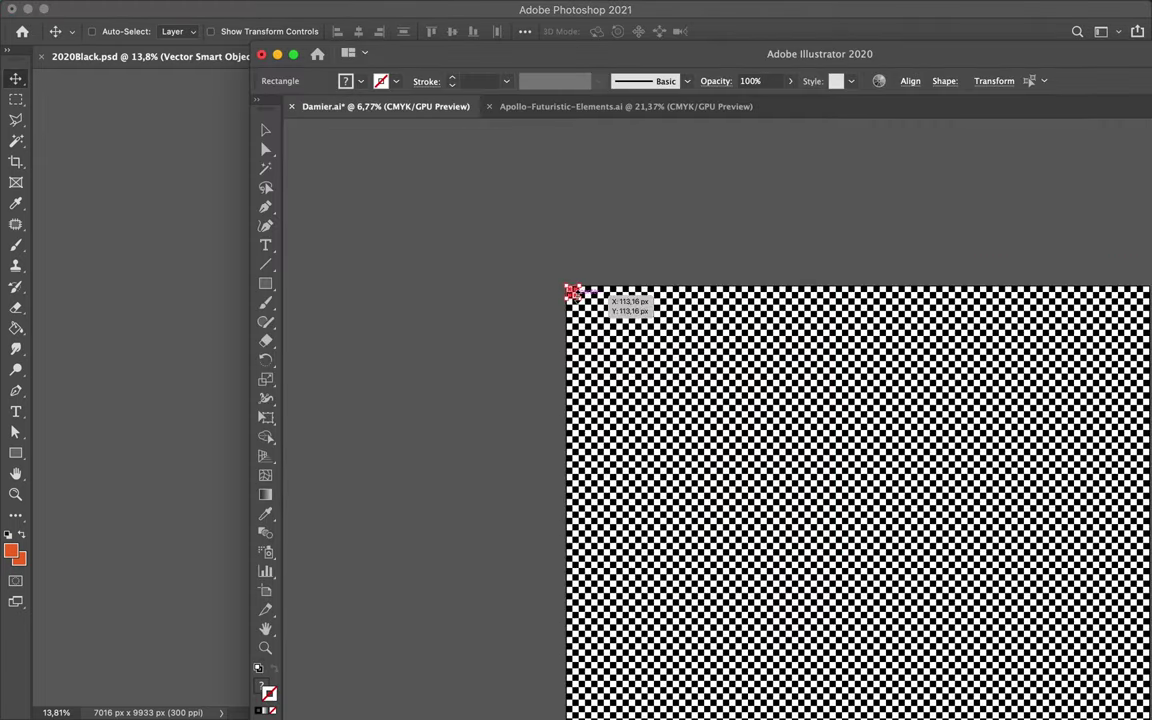
pyautogui.press('super+Tab')
pyautogui.moveTo(505, 300)
pyautogui.mouseDown()
pyautogui.moveTo(555, 358)
pyautogui.moveTo(535, 320)
pyautogui.moveTo(630, 496)
pyautogui.mouseUp()
pyautogui.hotkey('ctrl', 't')
pyautogui.press('Return')
# Undo the extra checker copy and copy a larger central checker section onto a new layer.
pyautogui.press('m')
pyautogui.hotkey('ctrl', 'z')
pyautogui.moveTo(479, 271)
pyautogui.mouseDown()
pyautogui.moveTo(615, 297)
pyautogui.moveTo(680, 440)
pyautogui.mouseUp()
pyautogui.hotkey('ctrl', 'j')
# Duplicate the Layer 16 piece, shift it left and lower it in the stack.
pyautogui.press('v')
pyautogui.hotkey('ctrl', 'j')
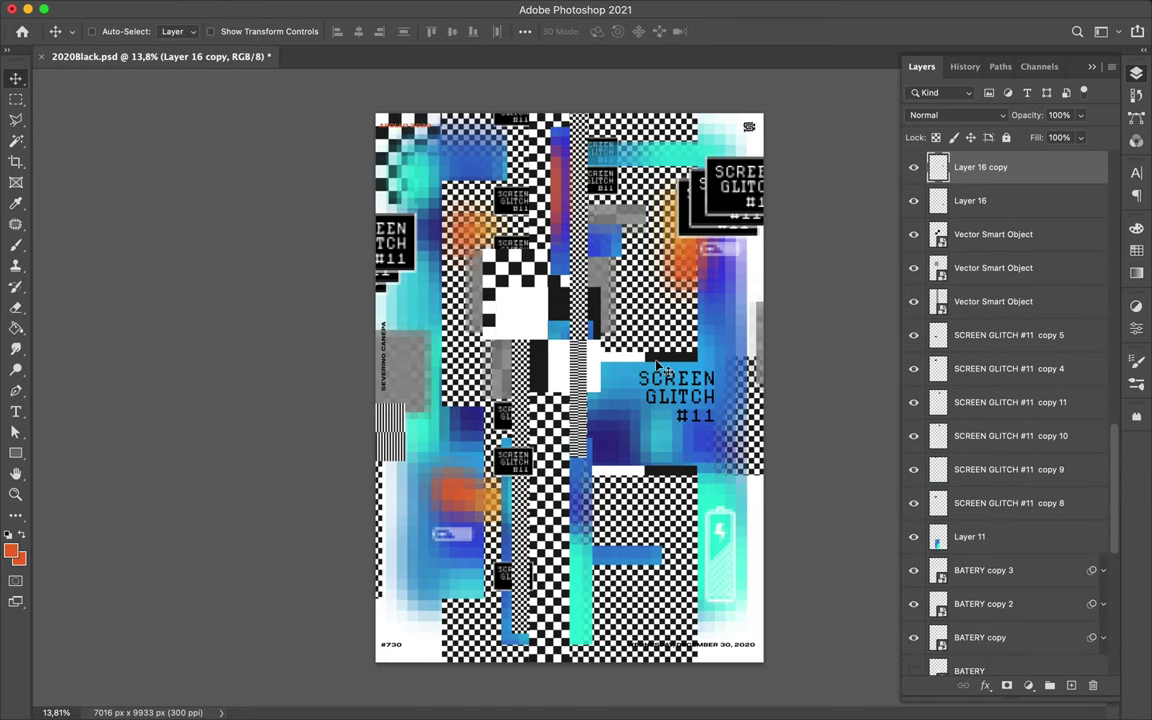
pyautogui.moveTo(657, 368); pyautogui.dragTo(442, 318)
pyautogui.moveTo(980, 200)
pyautogui.mouseDown()
pyautogui.moveTo(960, 552)
pyautogui.moveTo(1020, 532)
pyautogui.moveTo(1000, 540)
pyautogui.moveTo(947, 511)
pyautogui.mouseUp()
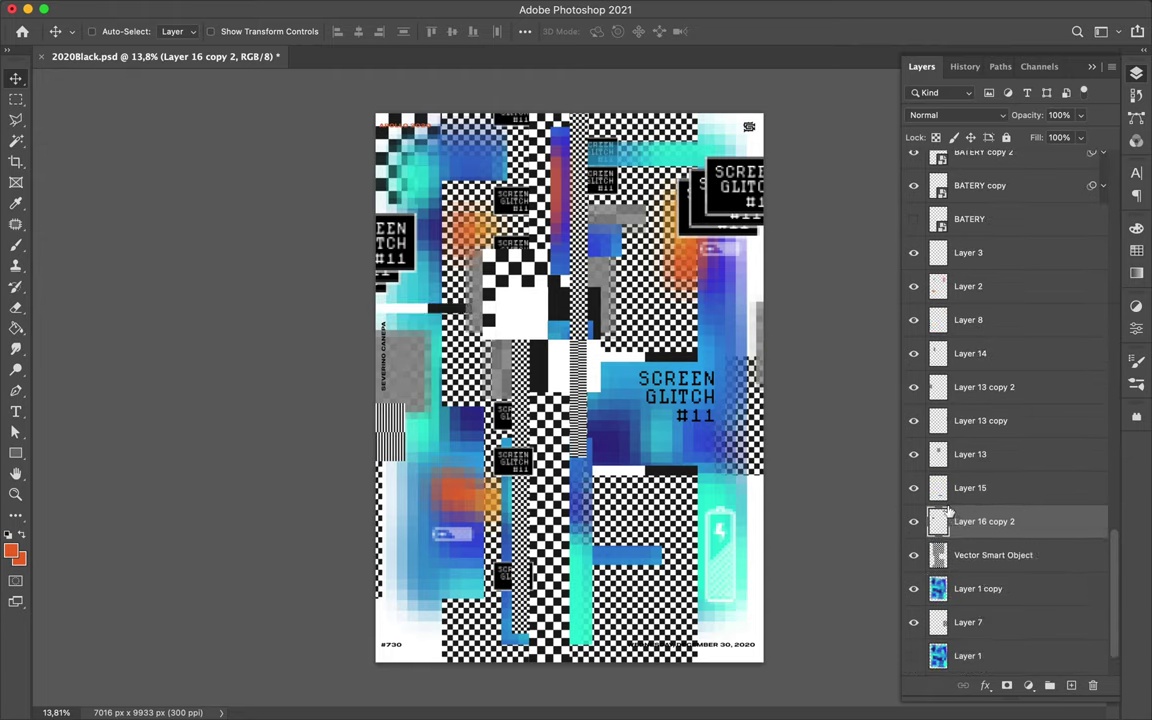
# Shrink the SCREEN GLITCH #11 text, add a 90°-rotated copy, and merge both into one layer.
pyautogui.click(685, 398)
pyautogui.hotkey('ctrl', 't')
pyautogui.moveTo(715, 420)
pyautogui.mouseDown()
pyautogui.moveTo(650, 378)
pyautogui.moveTo(718, 376)
pyautogui.moveTo(735, 335)
pyautogui.moveTo(716, 300)
pyautogui.mouseUp()
pyautogui.press('Return')
pyautogui.hotkey('ctrl', 'j')
pyautogui.hotkey('ctrl', 'j')
pyautogui.hotkey('ctrl', 't')
pyautogui.press('Return')
pyautogui.hotkey('ctrl', 'e')
# Apply Mosaic with cell size 12 to the merged small text.
pyautogui.click(376, 9)
pyautogui.click(375, 30)
pyautogui.moveTo(39, 255); pyautogui.dragTo(24, 260)
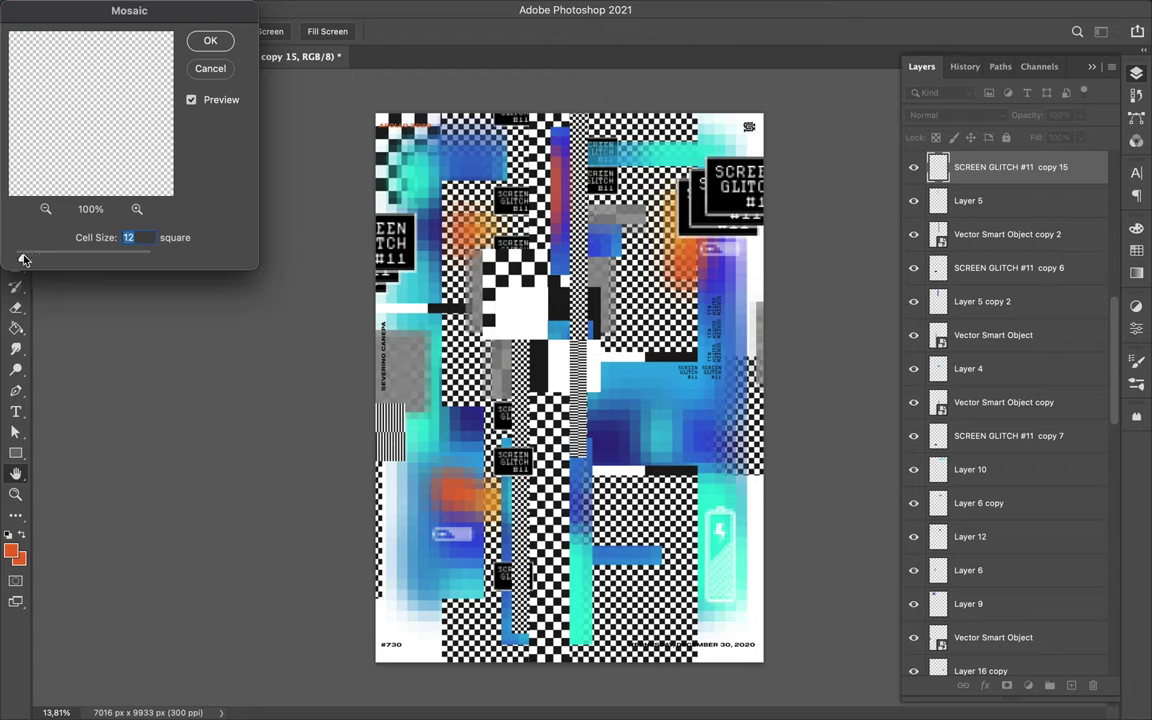
pyautogui.press('Return')
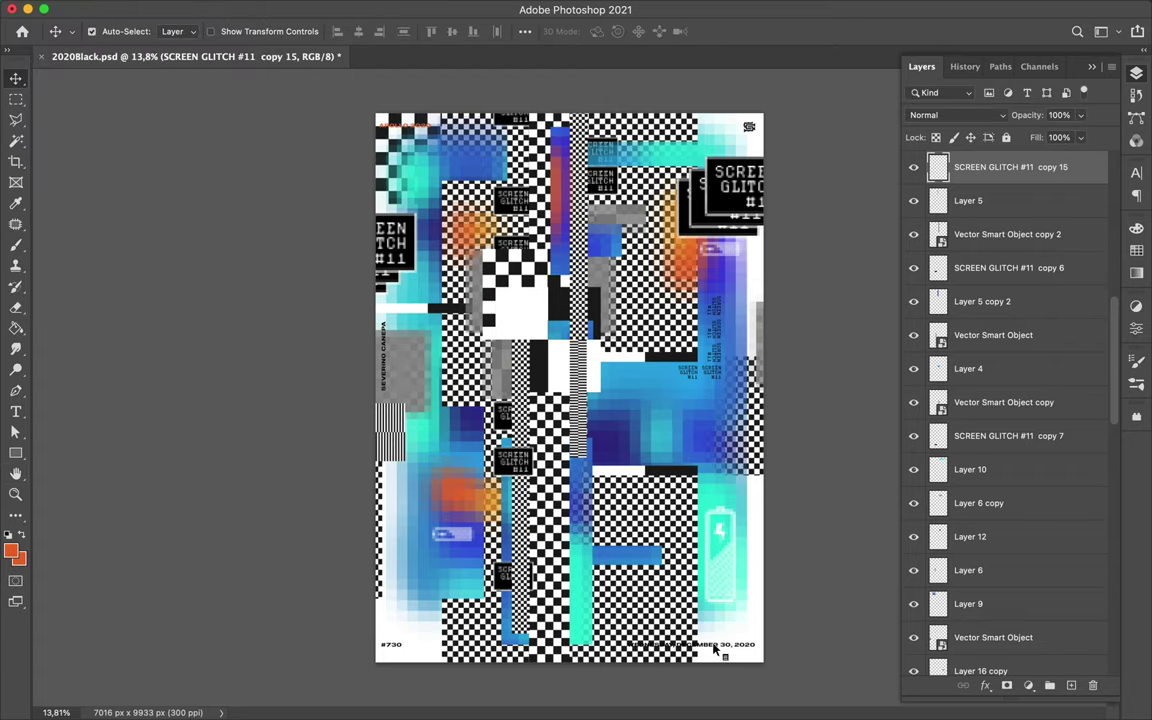
# Colour the bottom date line teal from the Swatches.
pyautogui.click(715, 648)
pyautogui.click(1136, 250)
pyautogui.click(1083, 270)
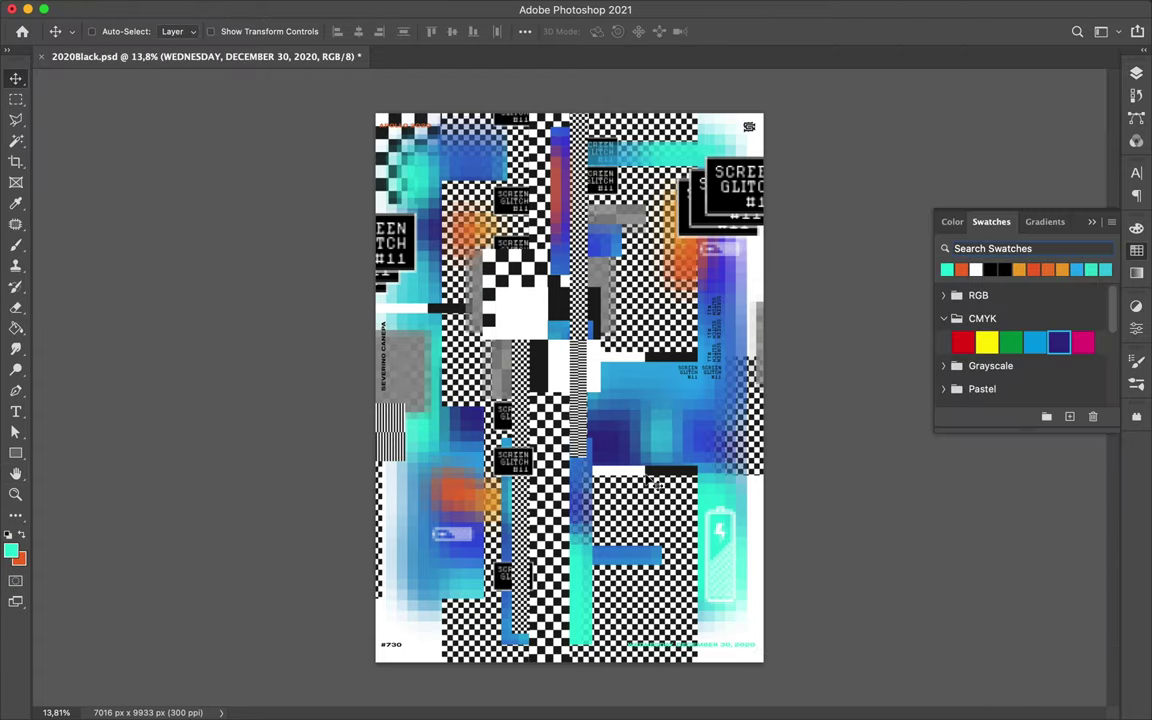
# Place two copied blue paint strips at the upper left beneath the glitch box, then save.
pyautogui.press('m')
pyautogui.moveTo(632, 345); pyautogui.dragTo(709, 381)
pyautogui.hotkey('ctrl', 'j')
pyautogui.press('v')
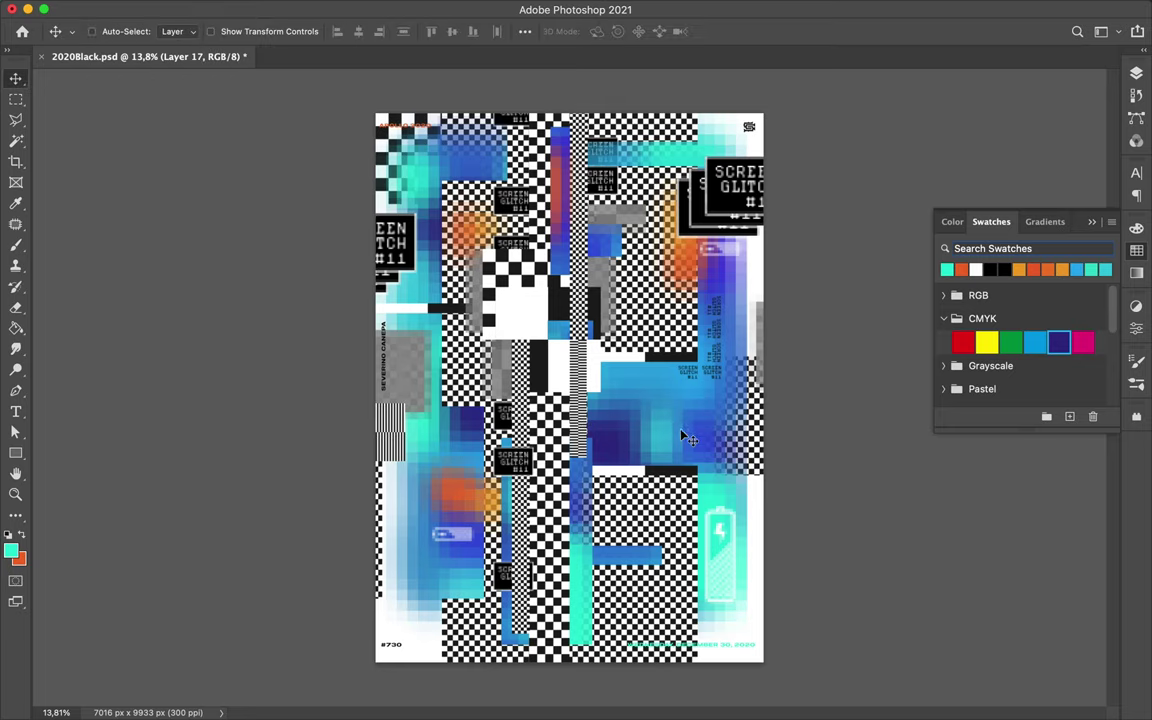
pyautogui.click(1136, 73)
pyautogui.scroll(-5, 1021, 305)
pyautogui.moveTo(1000, 458); pyautogui.dragTo(1035, 385)
pyautogui.moveTo(432, 247)
pyautogui.mouseDown()
pyautogui.moveTo(463, 297)
pyautogui.moveTo(480, 282)
pyautogui.mouseUp()
pyautogui.moveTo(1000, 397)
pyautogui.mouseDown()
pyautogui.moveTo(1029, 180)
pyautogui.moveTo(1000, 200)
pyautogui.mouseUp()
pyautogui.moveTo(992, 289); pyautogui.dragTo(1000, 196)
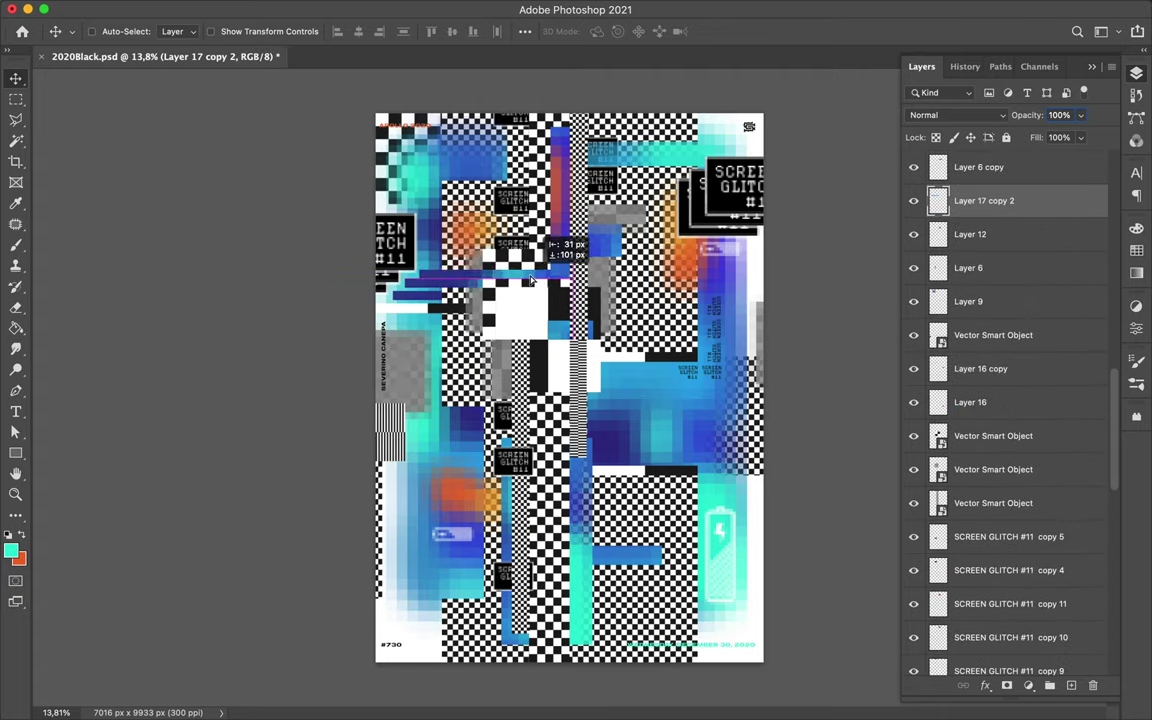
pyautogui.hotkey('ctrl', 's')
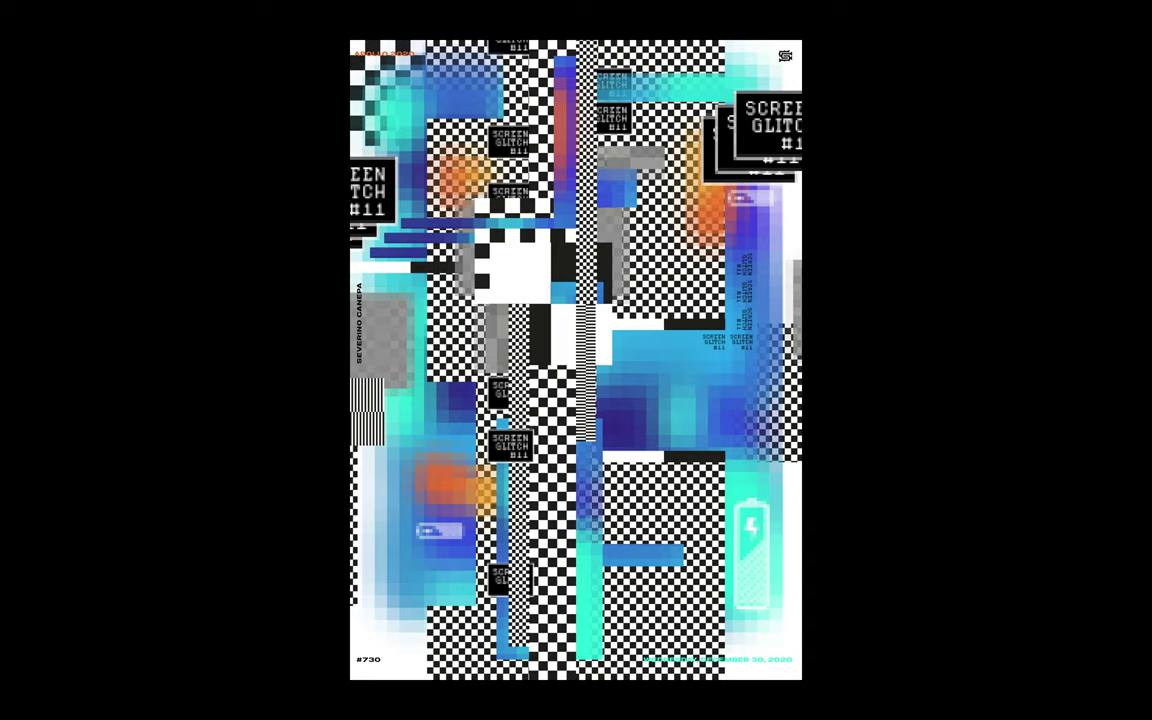